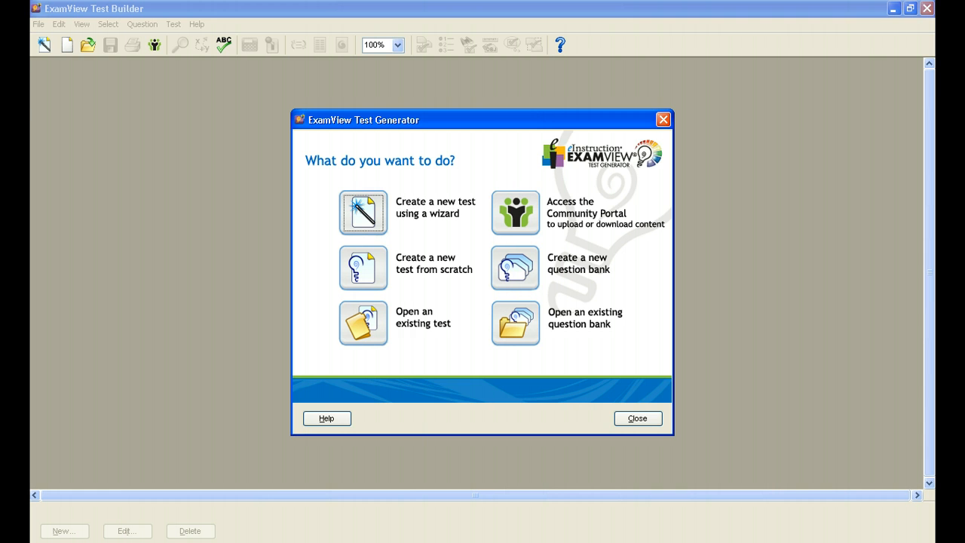
Start a new test with the wizard and title it "Quiz 1.1 to 1.3".
{"action": "left_click", "coordinate": [359, 217]}
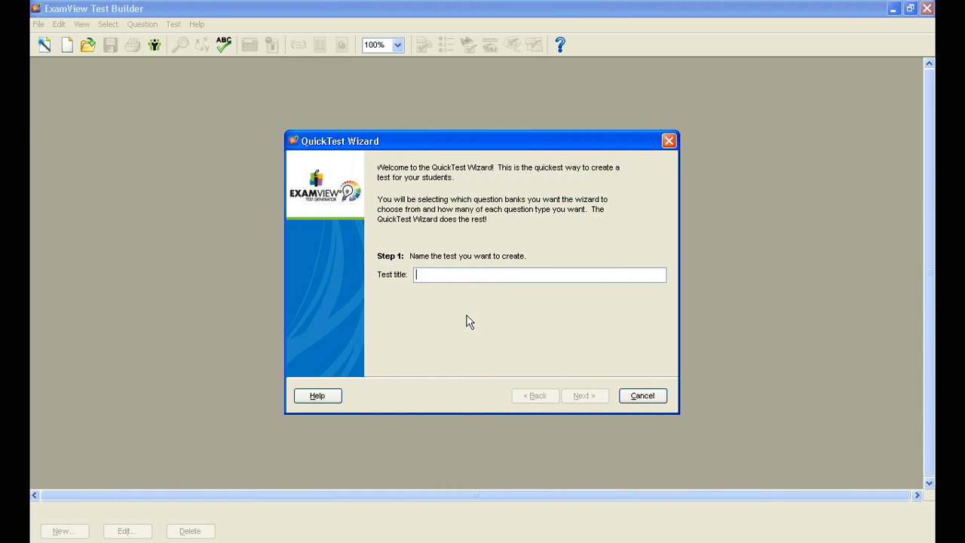
{"action": "type", "text": "Qu"}
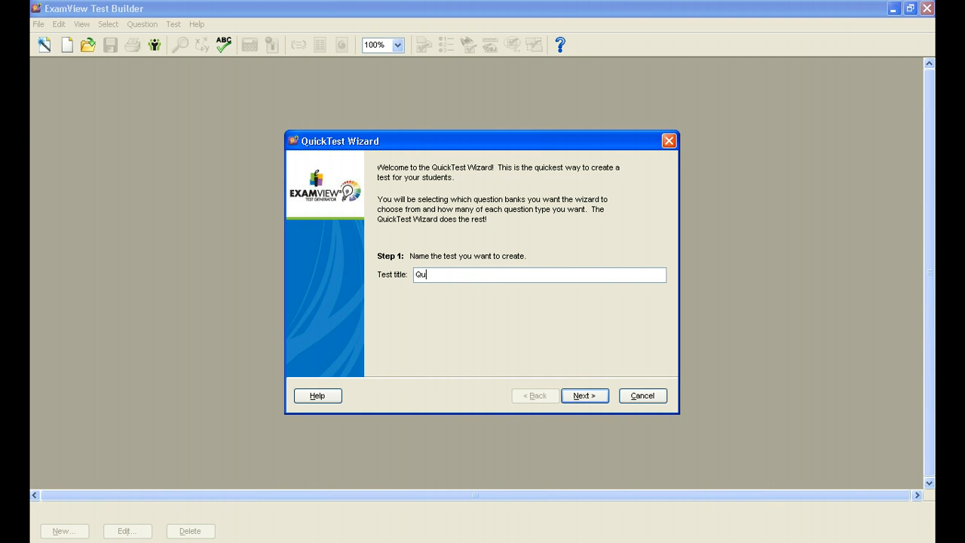
{"action": "type", "text": "iz 1.1 to 1.3"}
{"action": "left_click", "coordinate": [586, 398]}
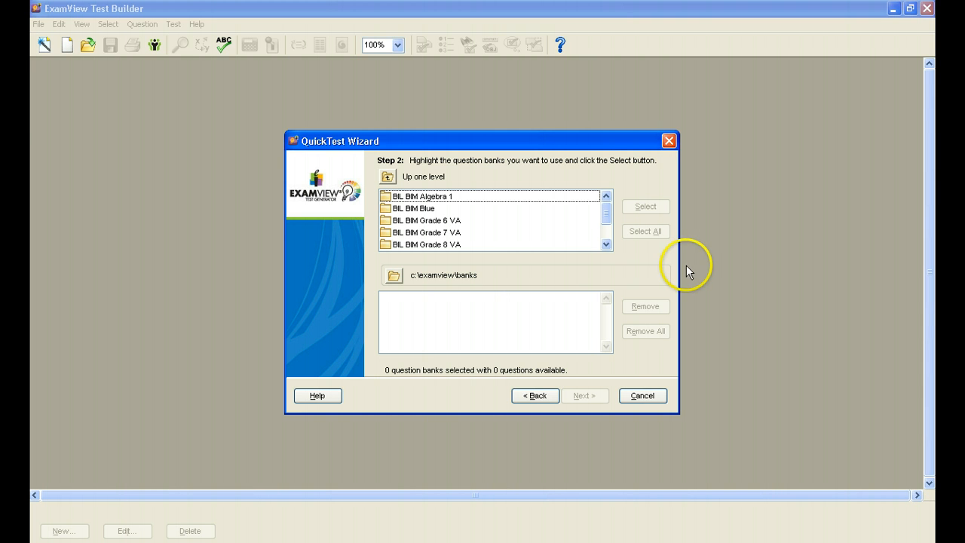
Open the Gr 6 Ch 01 question bank folder inside the Chapter Resources of BIL BIM Green.
{"action": "left_click_drag", "start_coordinate": [605, 216], "coordinate": [605, 235]}
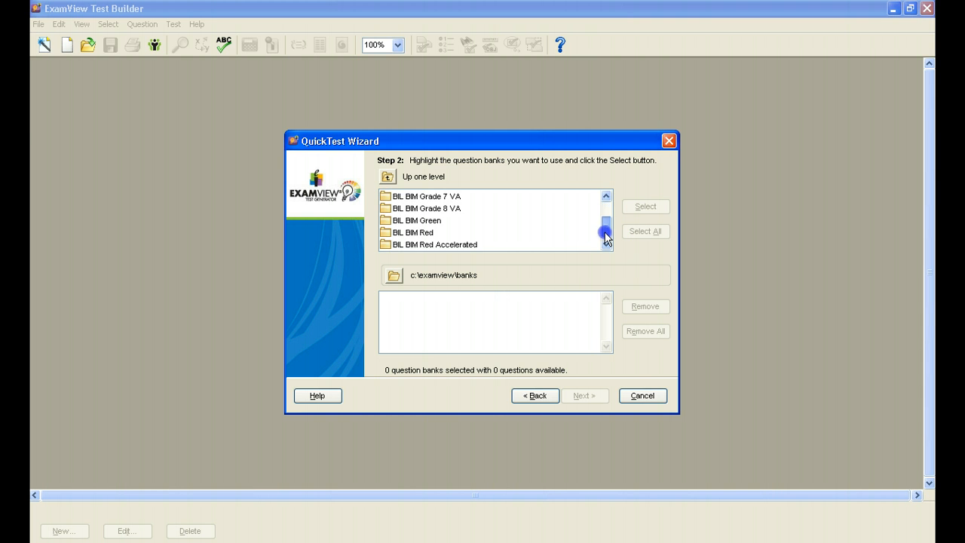
{"action": "left_click", "coordinate": [425, 221]}
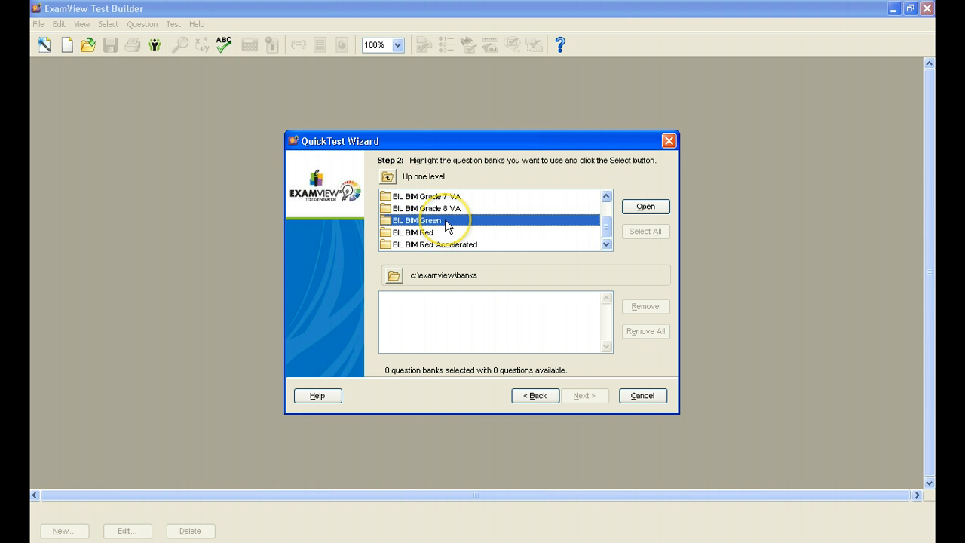
{"action": "left_click", "coordinate": [647, 208]}
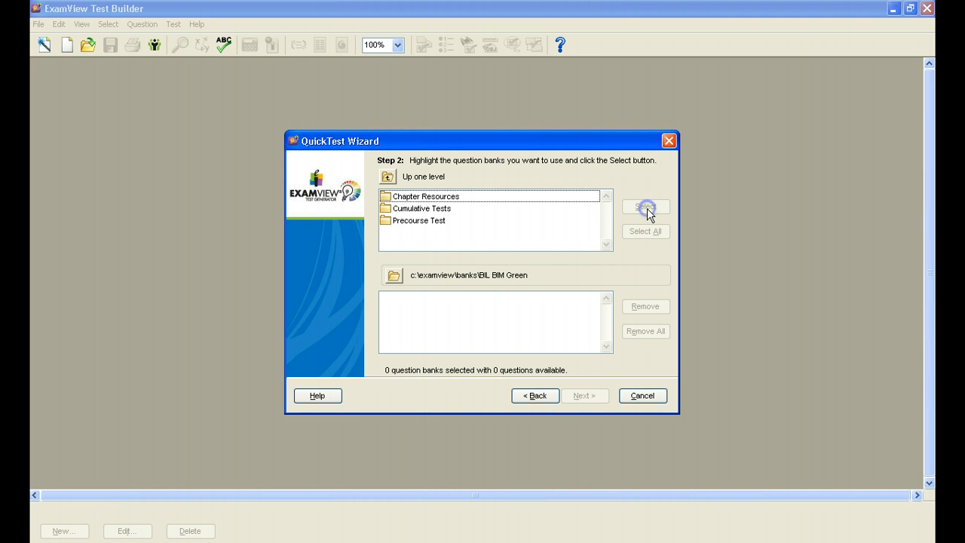
{"action": "left_click", "coordinate": [448, 197]}
{"action": "left_click", "coordinate": [645, 205]}
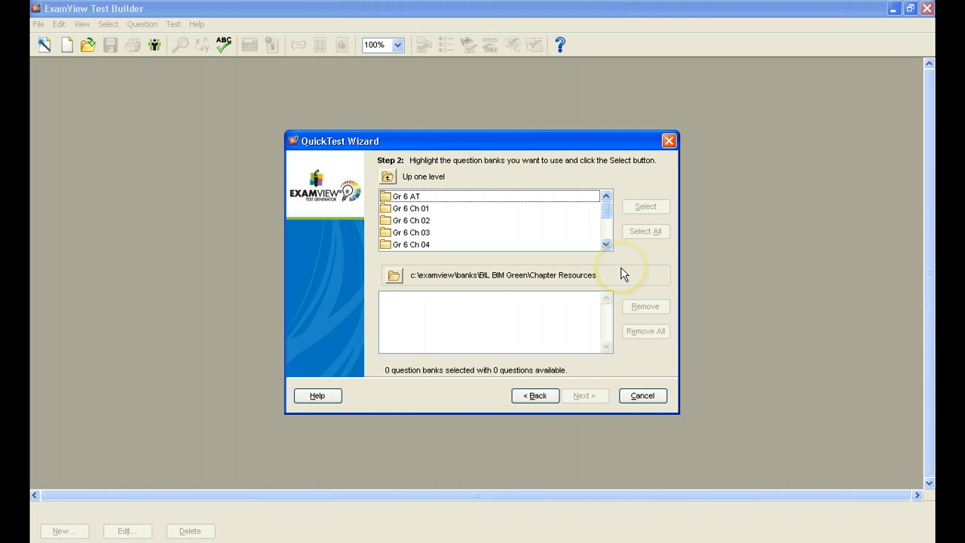
{"action": "left_click", "coordinate": [606, 212]}
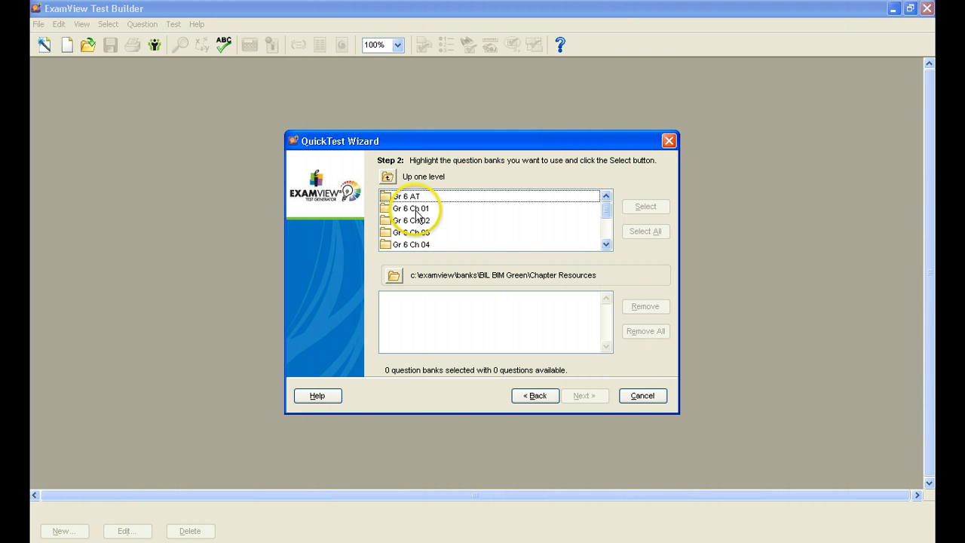
{"action": "left_click", "coordinate": [420, 208]}
{"action": "left_click", "coordinate": [645, 206]}
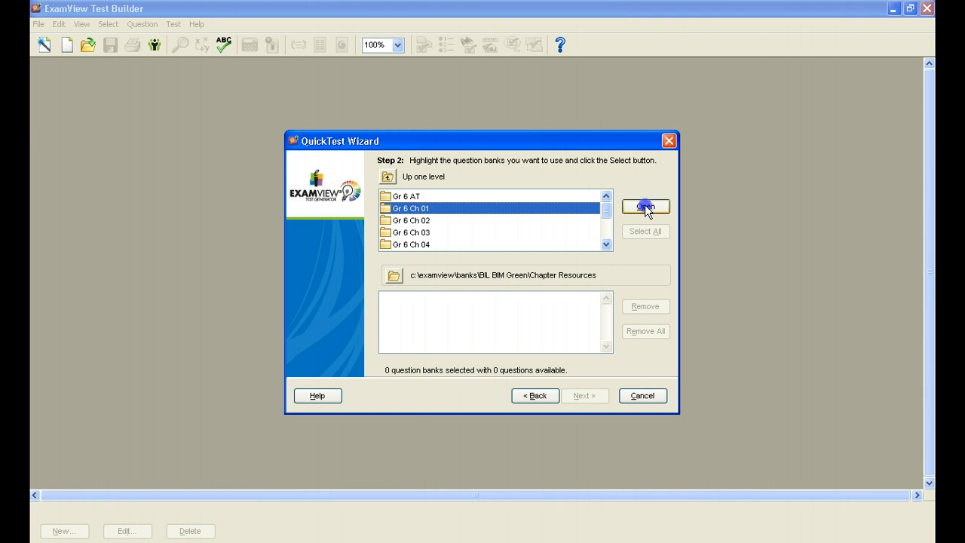
Add the Lesson 1.1, Lesson 1.2 and Lesson 1.3 question banks to the test's selection and continue to the question types.
{"action": "left_click", "coordinate": [606, 211]}
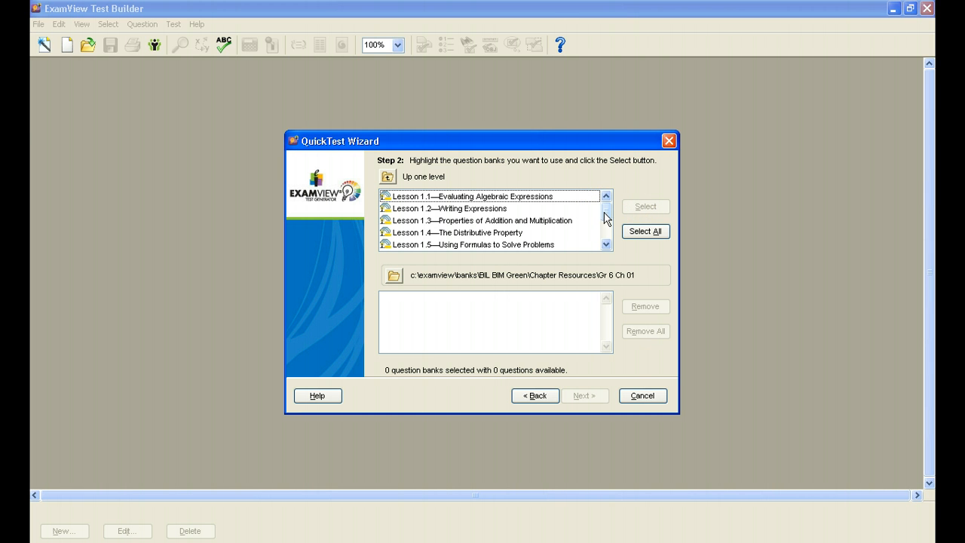
{"action": "left_click_drag", "start_coordinate": [604, 213], "coordinate": [605, 237]}
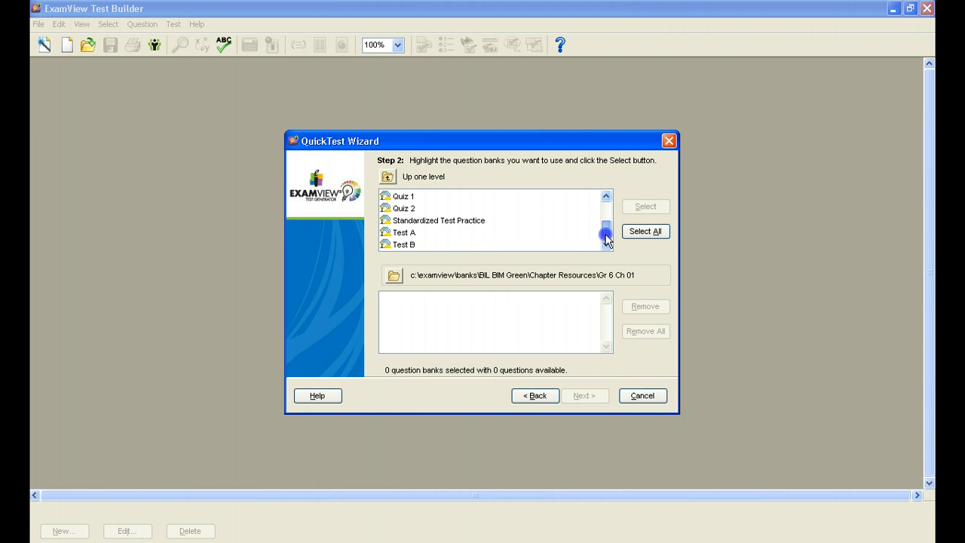
{"action": "left_click_drag", "start_coordinate": [607, 238], "coordinate": [606, 204]}
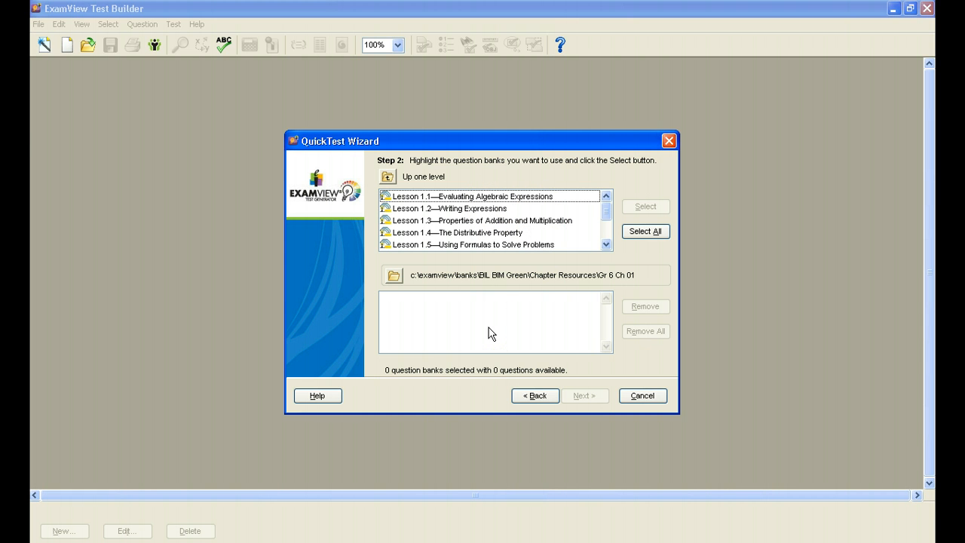
{"action": "left_click", "coordinate": [524, 195]}
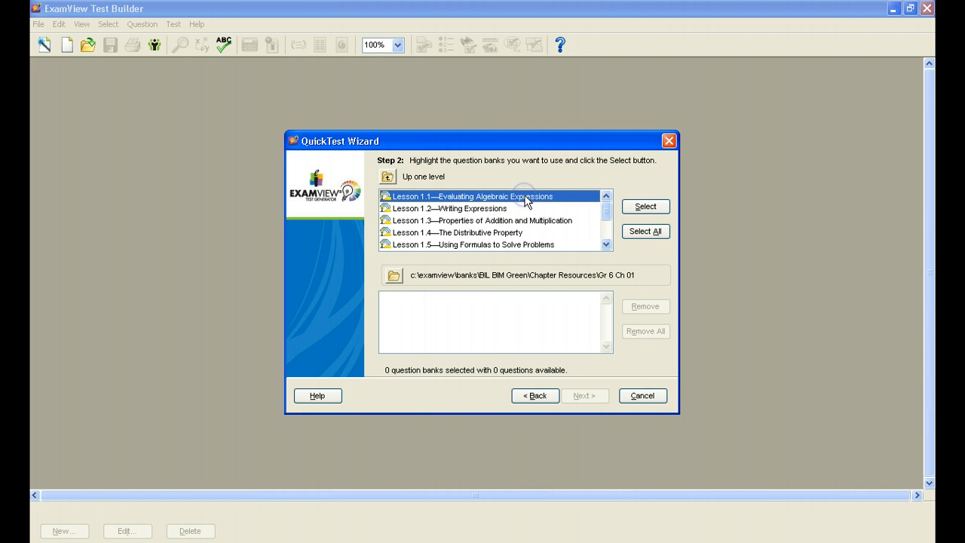
{"action": "left_click", "coordinate": [644, 206]}
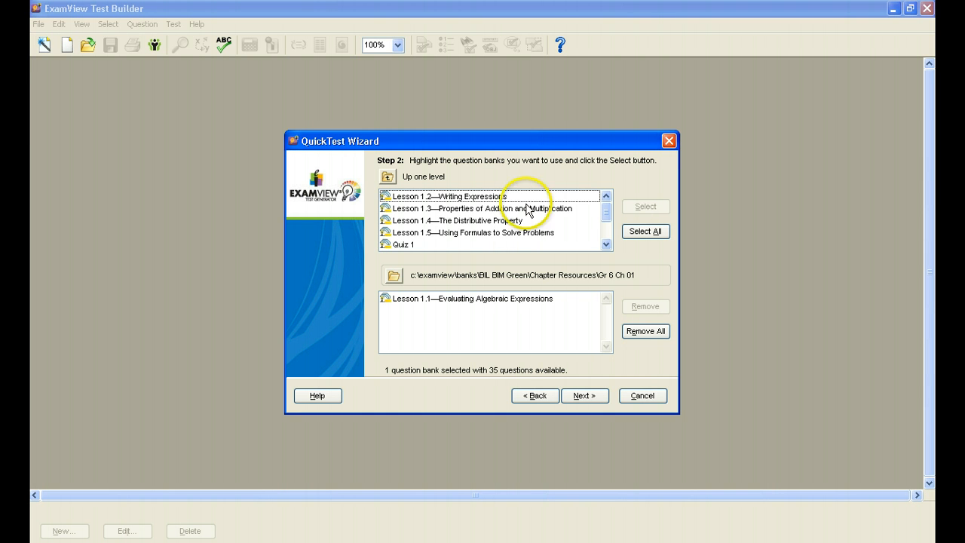
{"action": "double_click", "coordinate": [458, 197]}
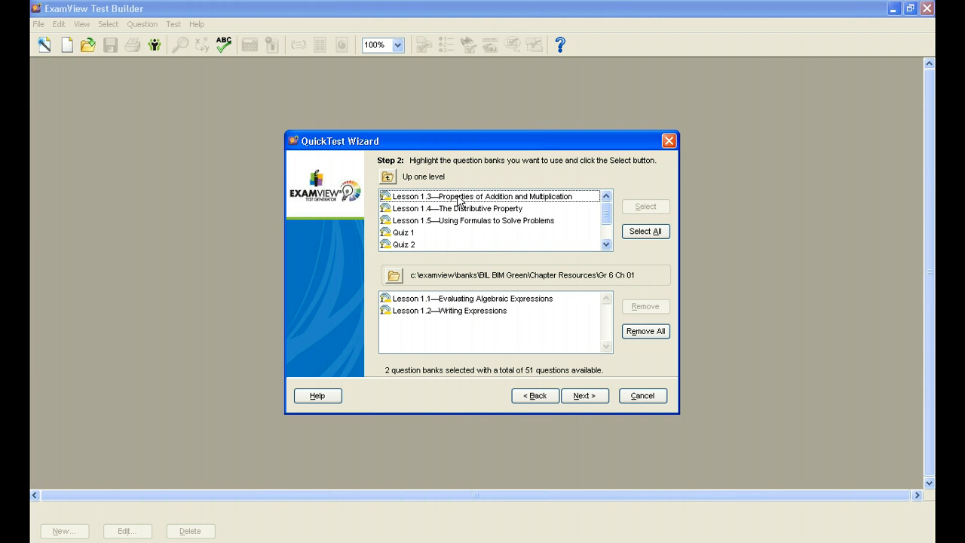
{"action": "double_click", "coordinate": [458, 197]}
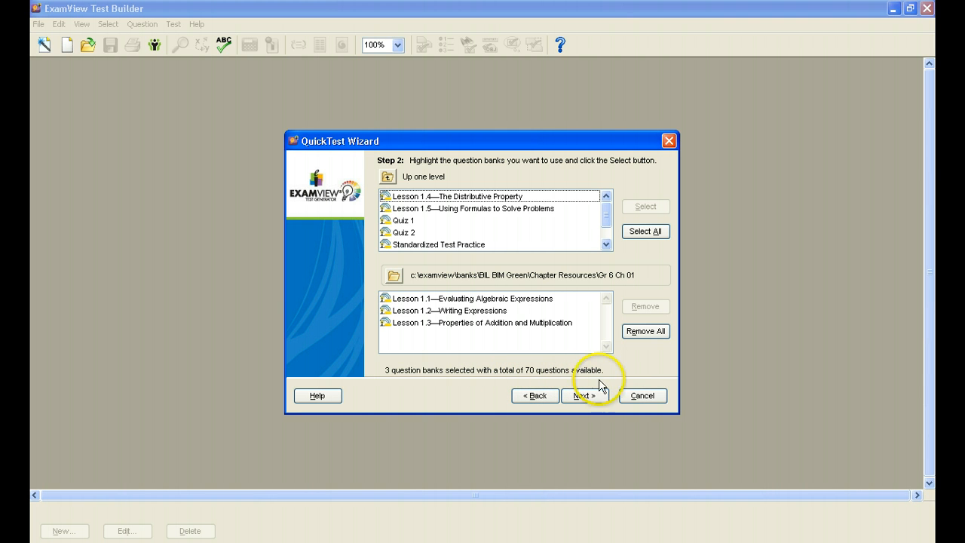
{"action": "left_click", "coordinate": [592, 398]}
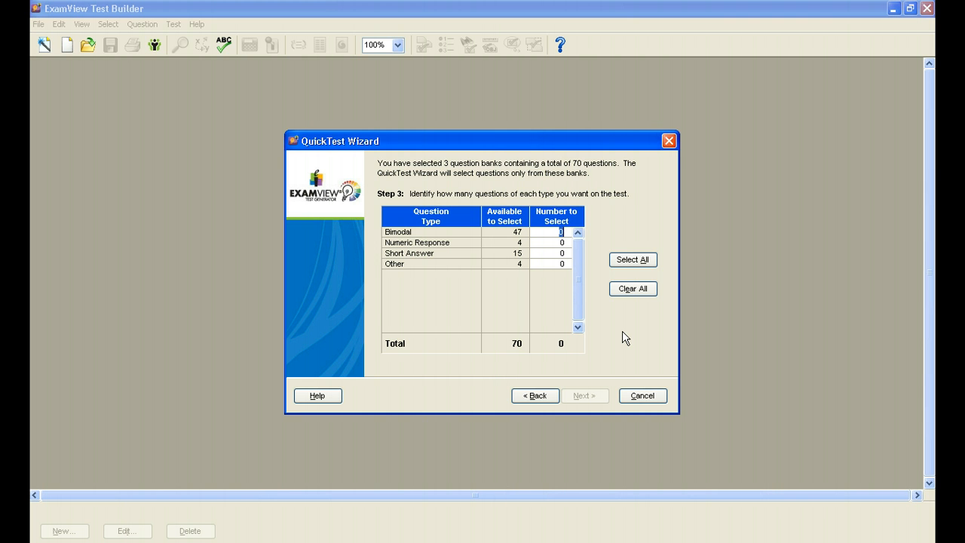
Choose 8 Bimodal, 2 Numeric Response, 3 Short Answer and 1 Other question, and finish the wizard to create the test.
{"action": "type", "text": "8"}
{"action": "left_click", "coordinate": [560, 242]}
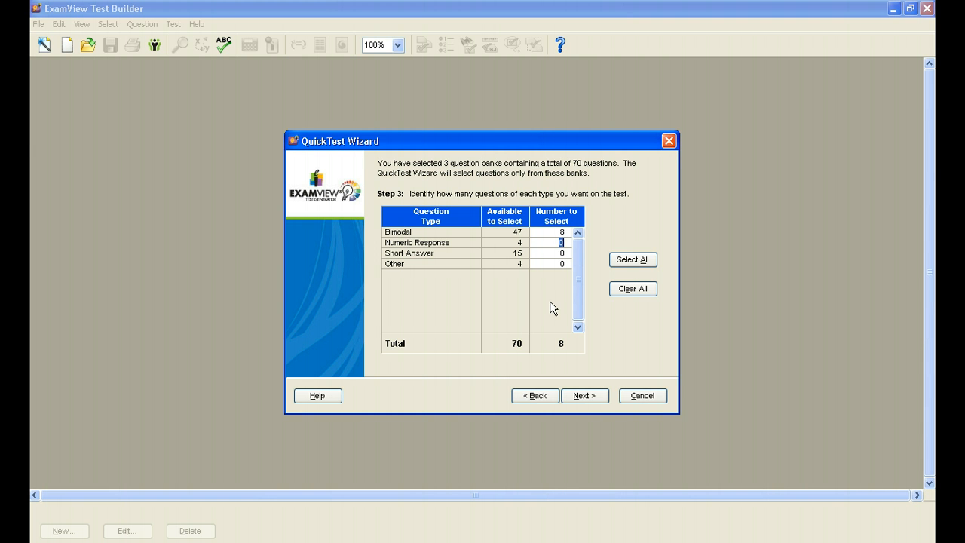
{"action": "type", "text": "2"}
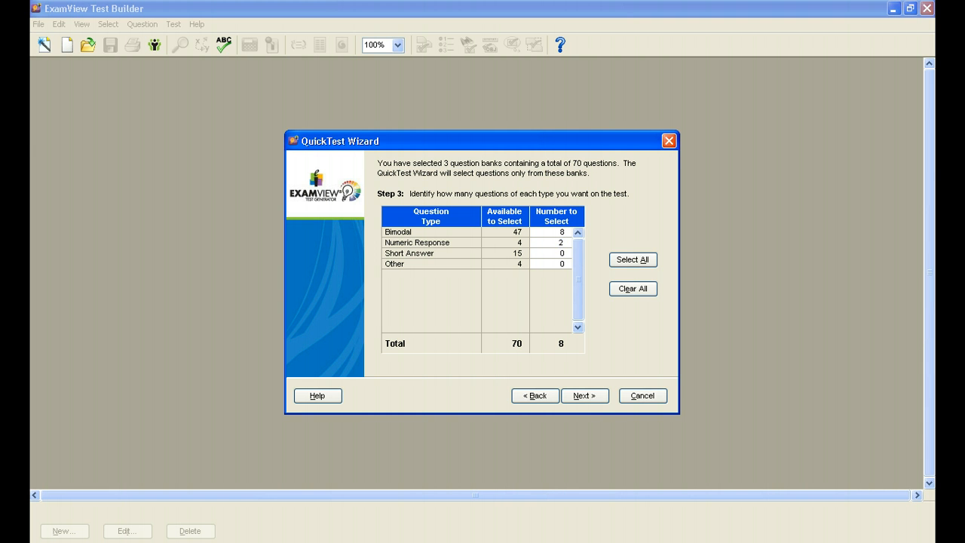
{"action": "left_click", "coordinate": [562, 254]}
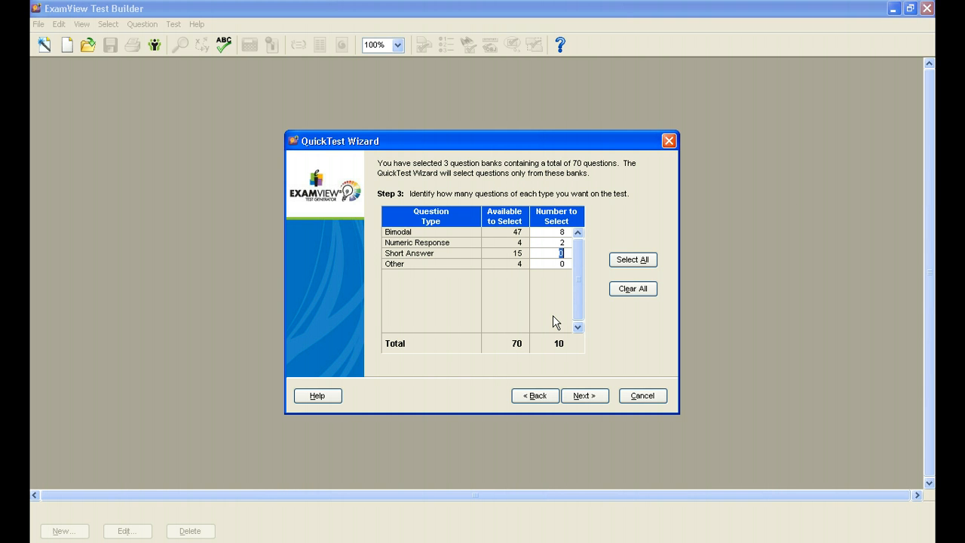
{"action": "type", "text": "3"}
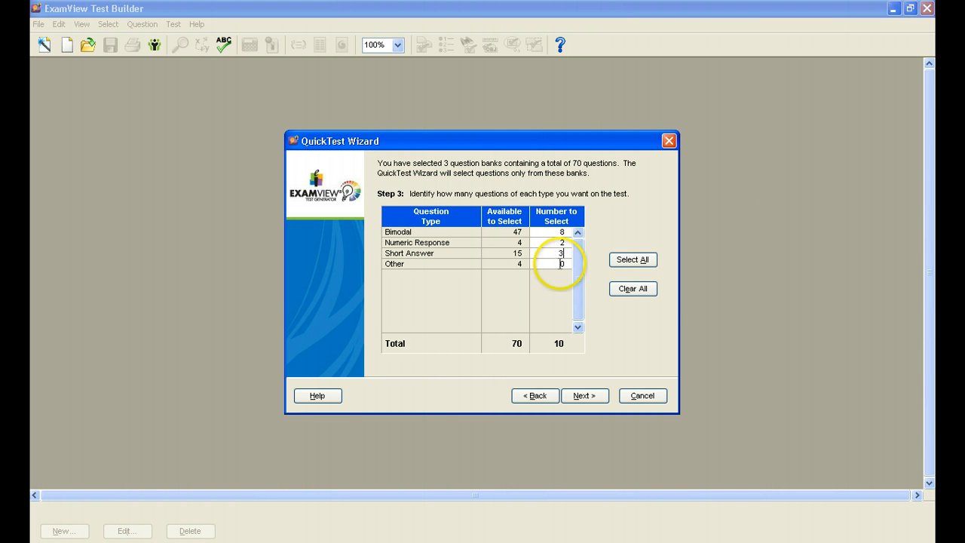
{"action": "left_click", "coordinate": [562, 263]}
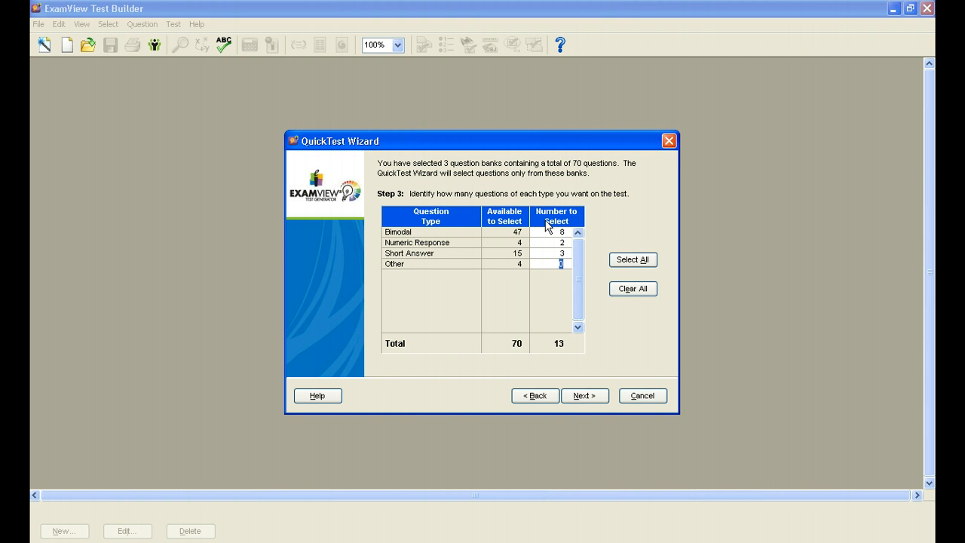
{"action": "type", "text": "1"}
{"action": "left_click", "coordinate": [567, 343]}
{"action": "left_click", "coordinate": [636, 260]}
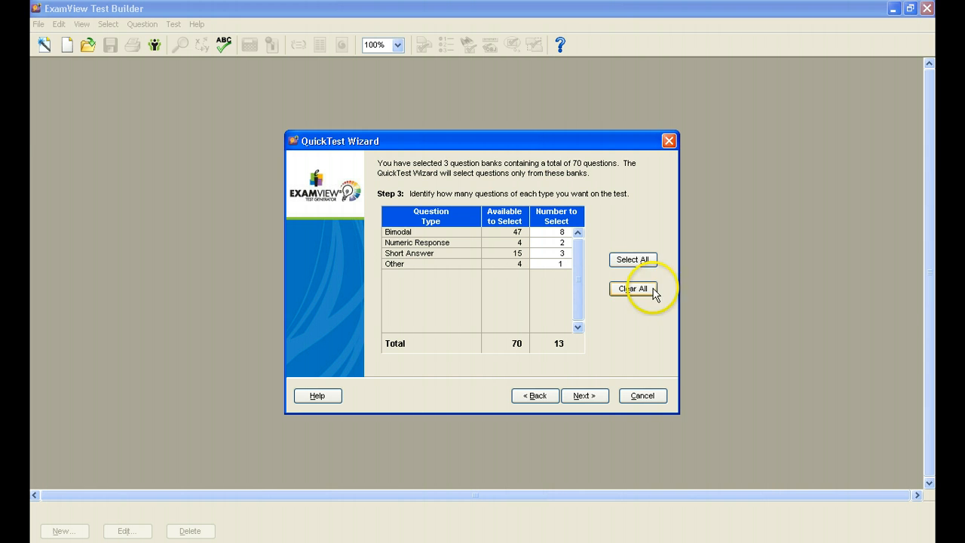
{"action": "left_click", "coordinate": [586, 396]}
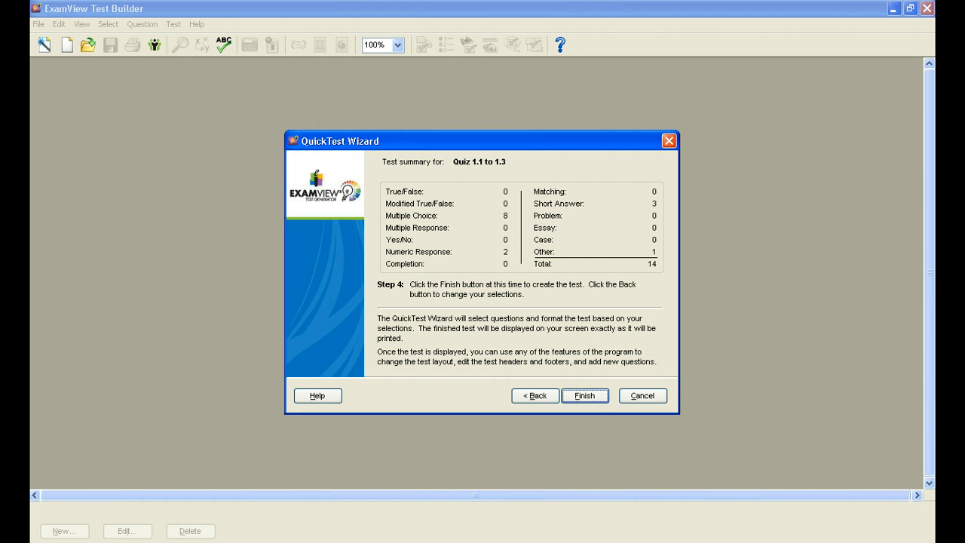
{"action": "left_click", "coordinate": [585, 396]}
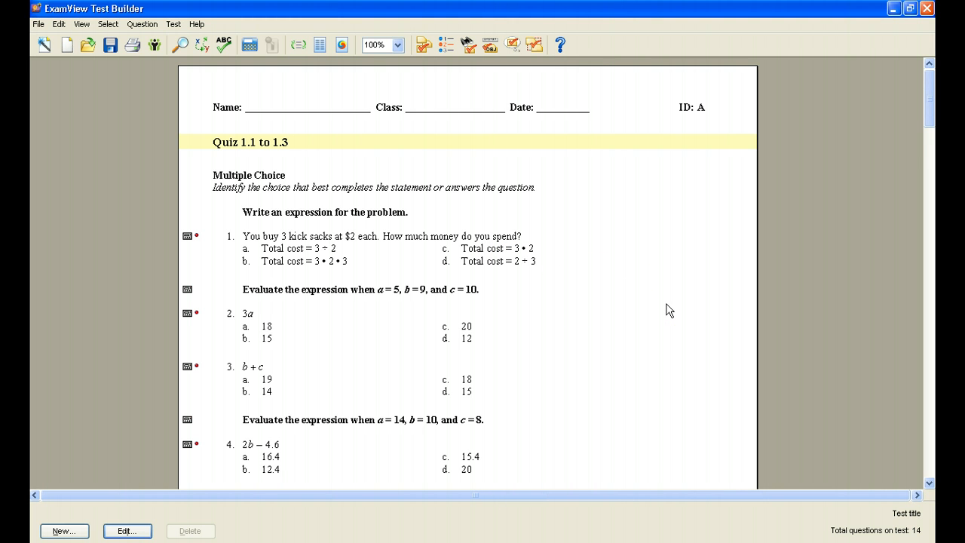
Review the generated quiz from the multiple choice questions through the numeric response, short answer and extended response sections.
{"action": "scroll", "coordinate": [668, 311], "scroll_direction": "down", "scroll_amount": 2}
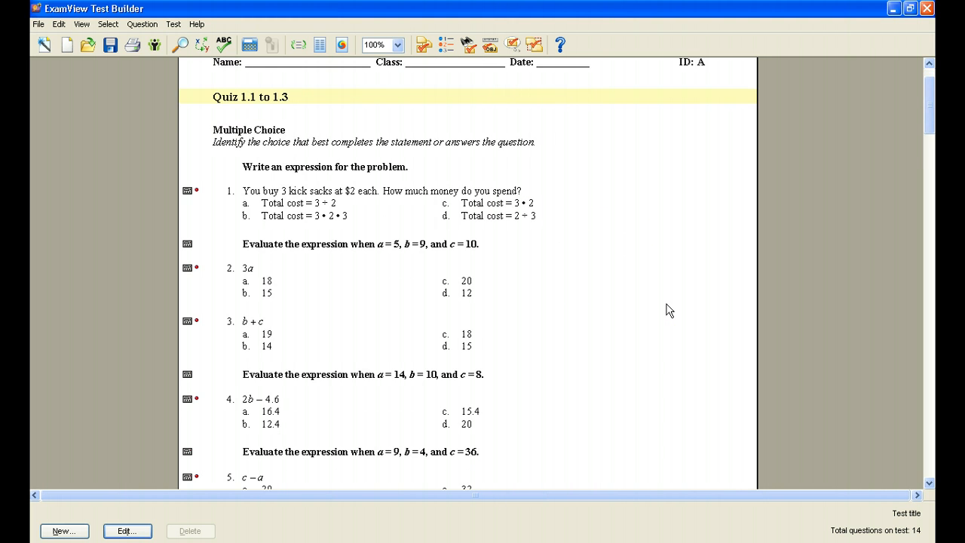
{"action": "scroll", "coordinate": [649, 315], "scroll_direction": "down", "scroll_amount": 5}
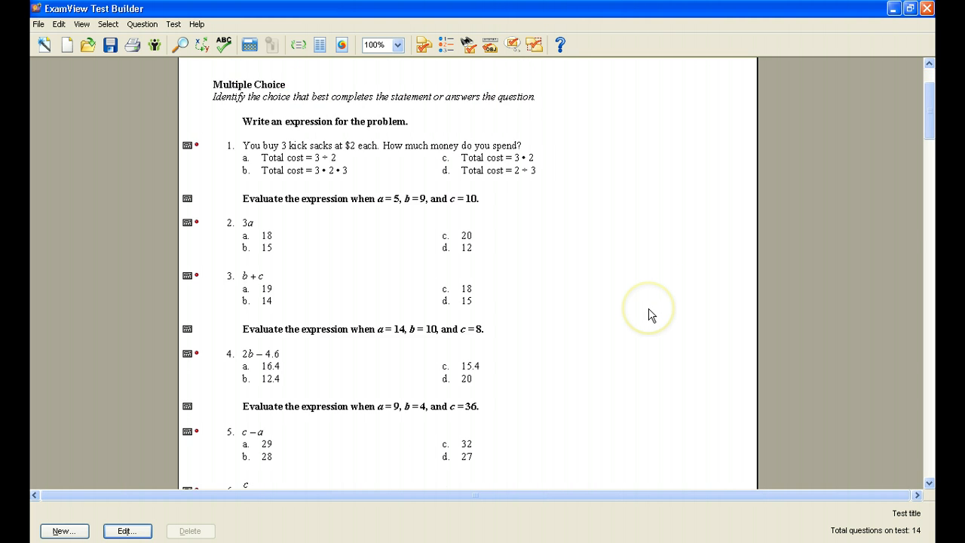
{"action": "scroll", "coordinate": [651, 311], "scroll_direction": "down", "scroll_amount": 6}
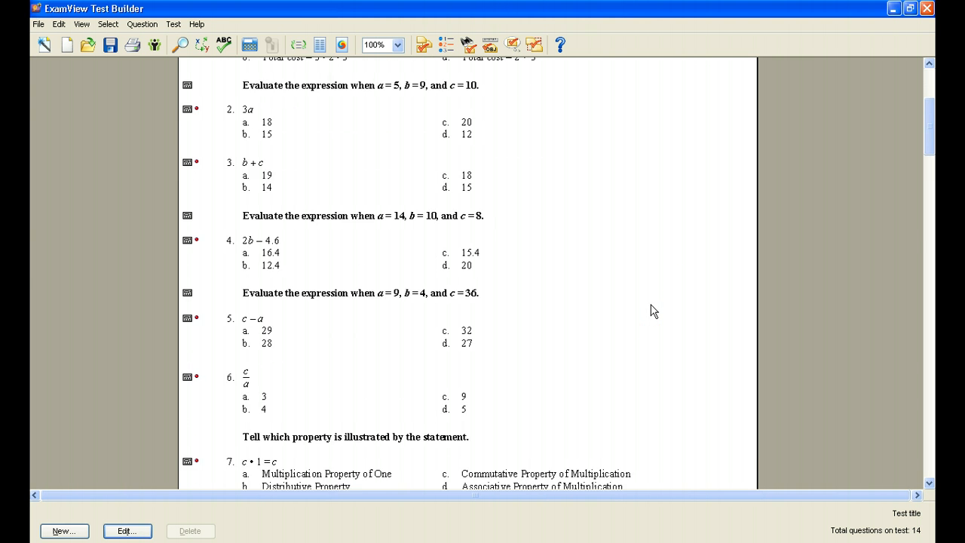
{"action": "scroll", "coordinate": [668, 308], "scroll_direction": "down", "scroll_amount": 6}
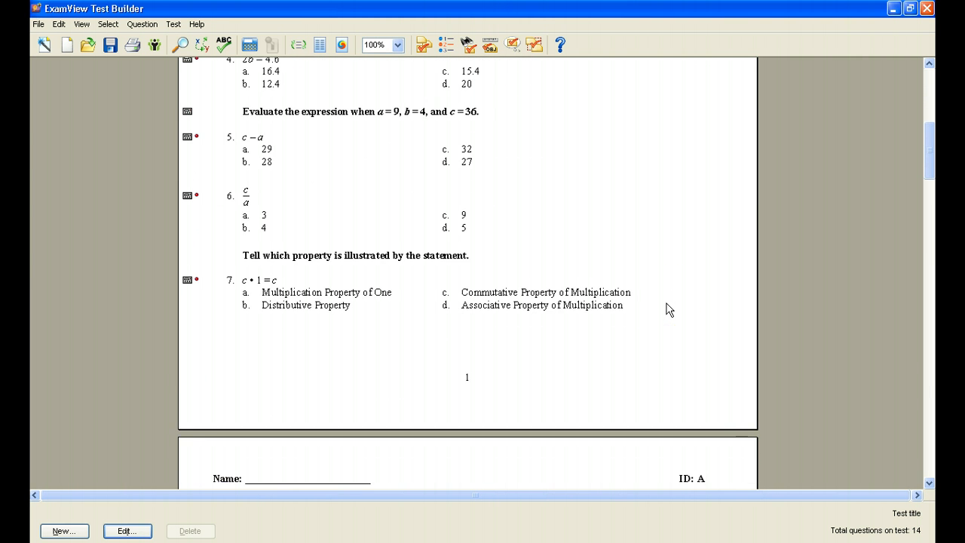
{"action": "scroll", "coordinate": [668, 309], "scroll_direction": "down", "scroll_amount": 8}
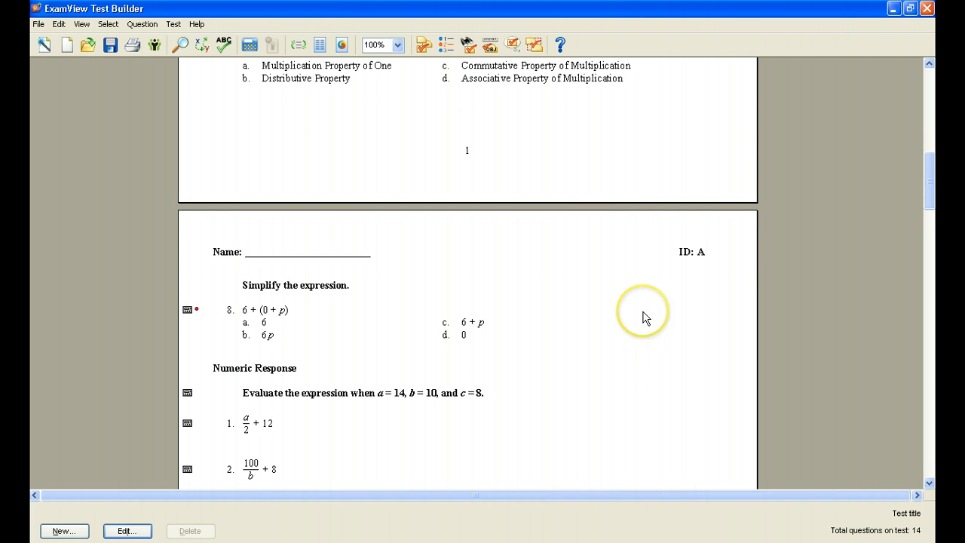
{"action": "scroll", "coordinate": [642, 317], "scroll_direction": "down", "scroll_amount": 2}
{"action": "scroll", "coordinate": [646, 317], "scroll_direction": "down", "scroll_amount": 2}
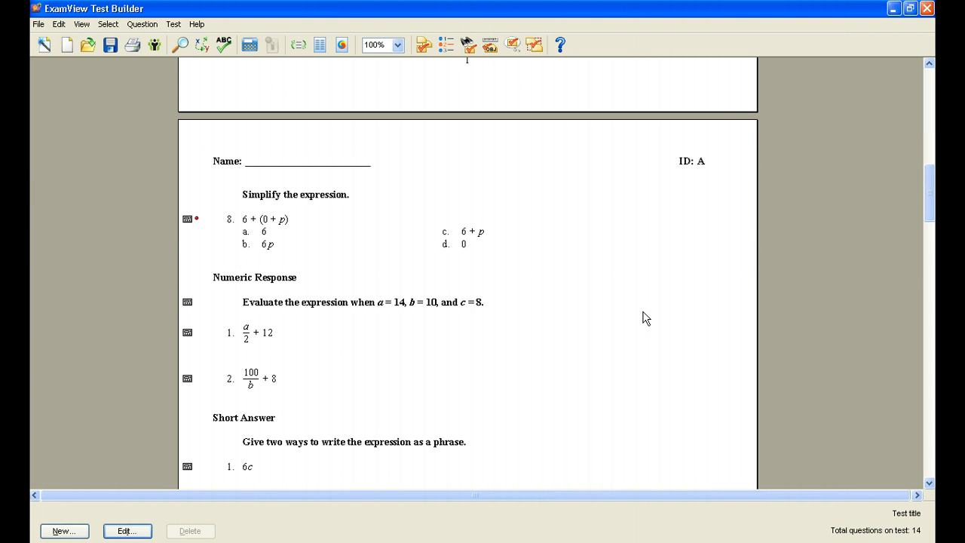
{"action": "scroll", "coordinate": [647, 319], "scroll_direction": "down", "scroll_amount": 3}
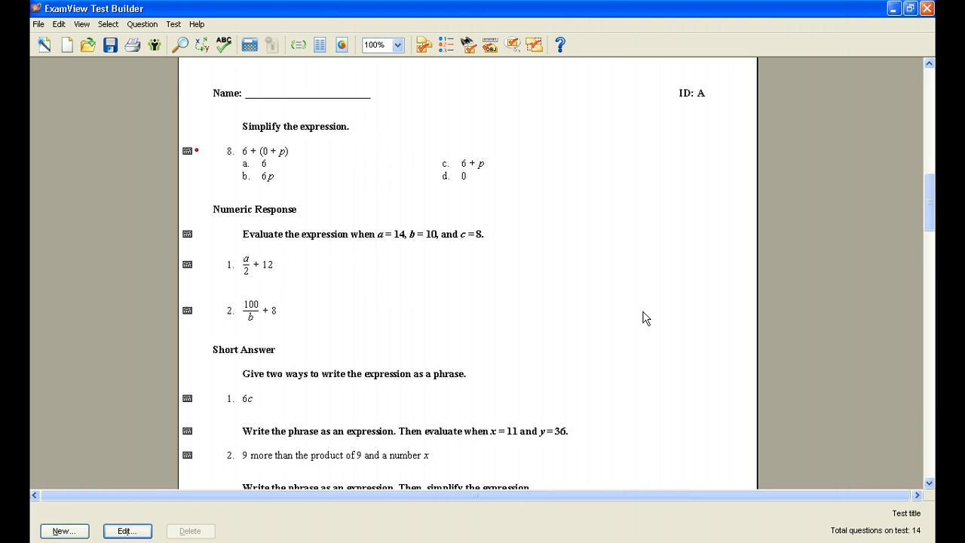
{"action": "left_click", "coordinate": [614, 269]}
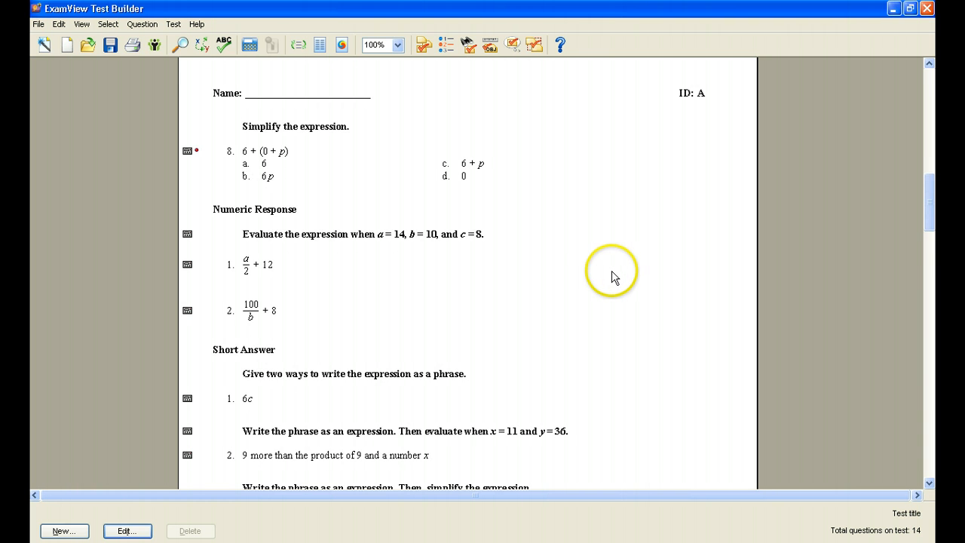
{"action": "scroll", "coordinate": [612, 277], "scroll_direction": "down", "scroll_amount": 4}
{"action": "scroll", "coordinate": [613, 278], "scroll_direction": "down", "scroll_amount": 1}
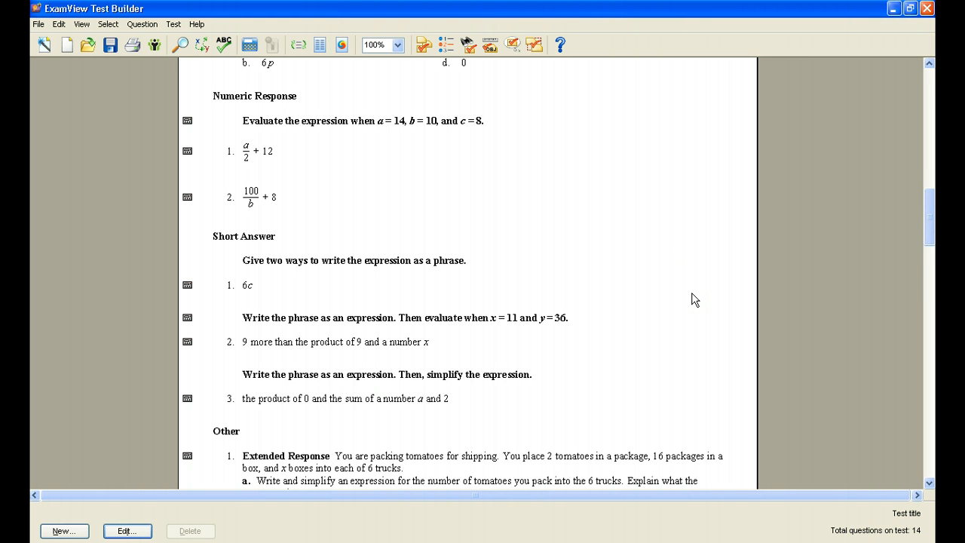
{"action": "scroll", "coordinate": [695, 300], "scroll_direction": "down", "scroll_amount": 3}
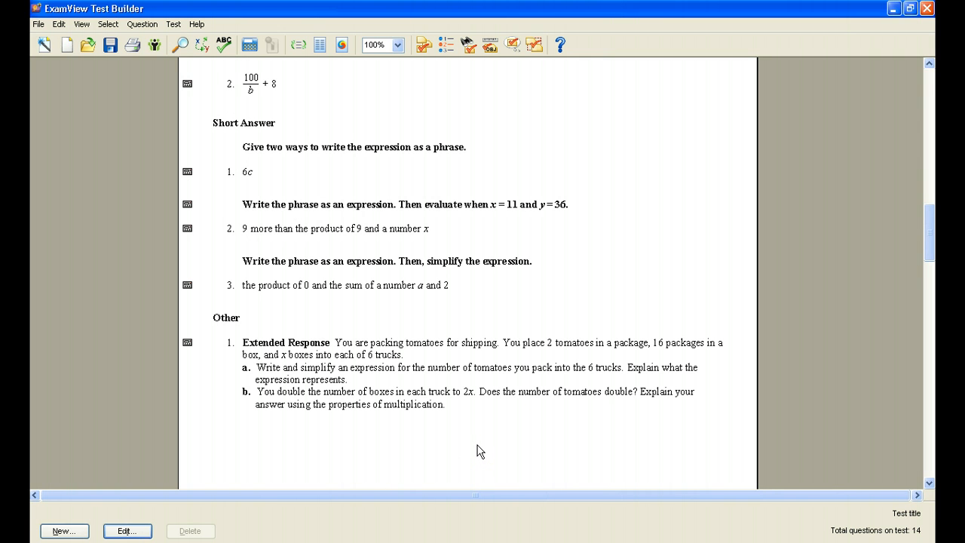
Review the quiz's answer section, from the multiple choice answers through the extended response answer, and return to the beginning of the quiz.
{"action": "scroll", "coordinate": [477, 451], "scroll_direction": "down", "scroll_amount": 3}
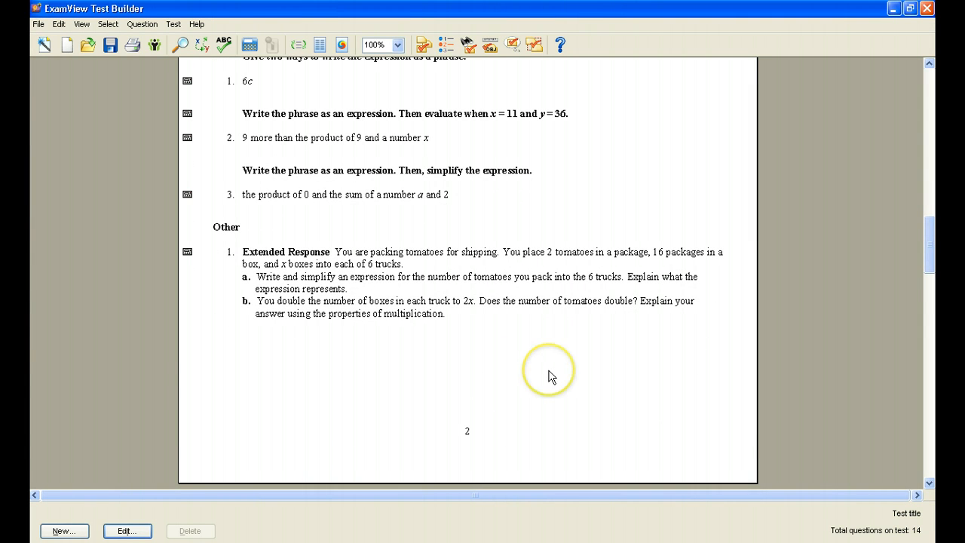
{"action": "scroll", "coordinate": [548, 381], "scroll_direction": "down", "scroll_amount": 3}
{"action": "scroll", "coordinate": [549, 381], "scroll_direction": "down", "scroll_amount": 3}
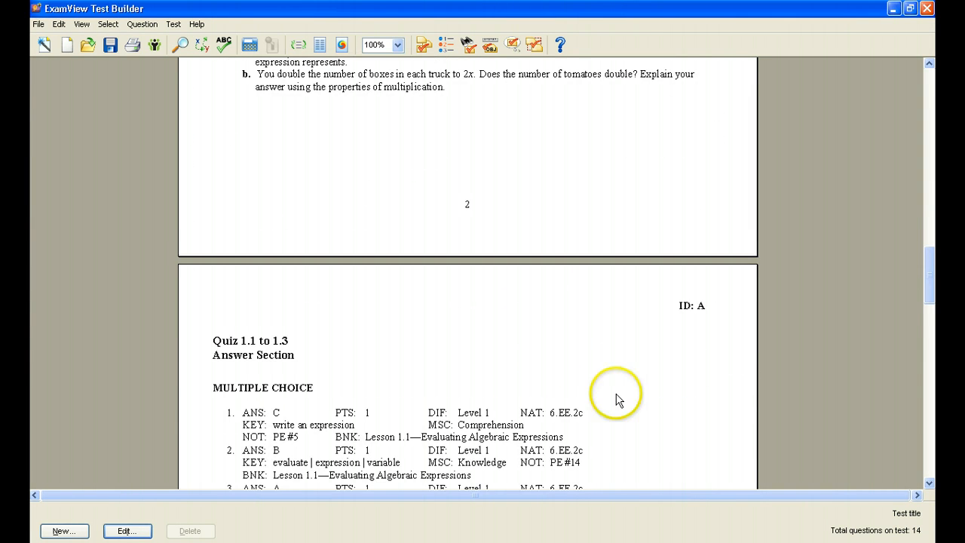
{"action": "scroll", "coordinate": [694, 409], "scroll_direction": "down", "scroll_amount": 3}
{"action": "scroll", "coordinate": [694, 409], "scroll_direction": "down", "scroll_amount": 1}
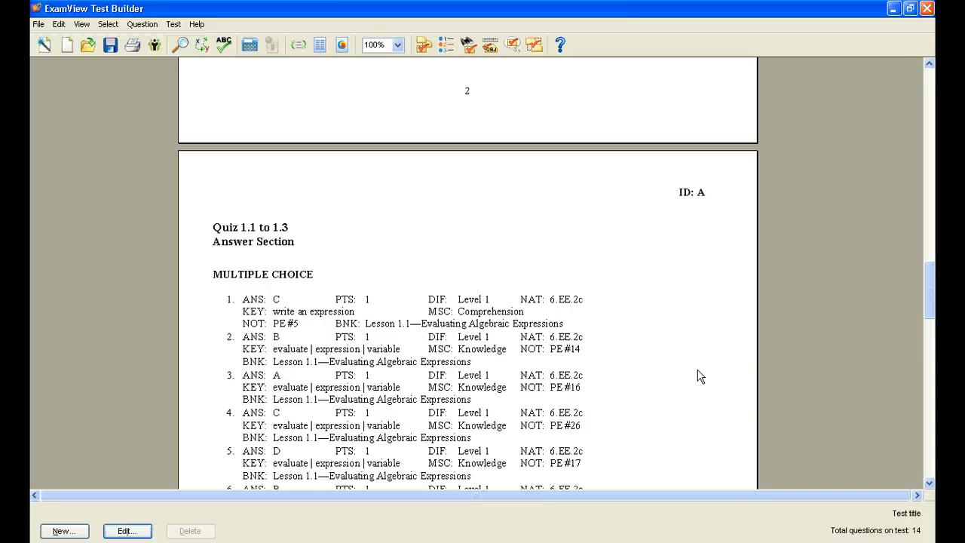
{"action": "scroll", "coordinate": [689, 322], "scroll_direction": "down", "scroll_amount": 3}
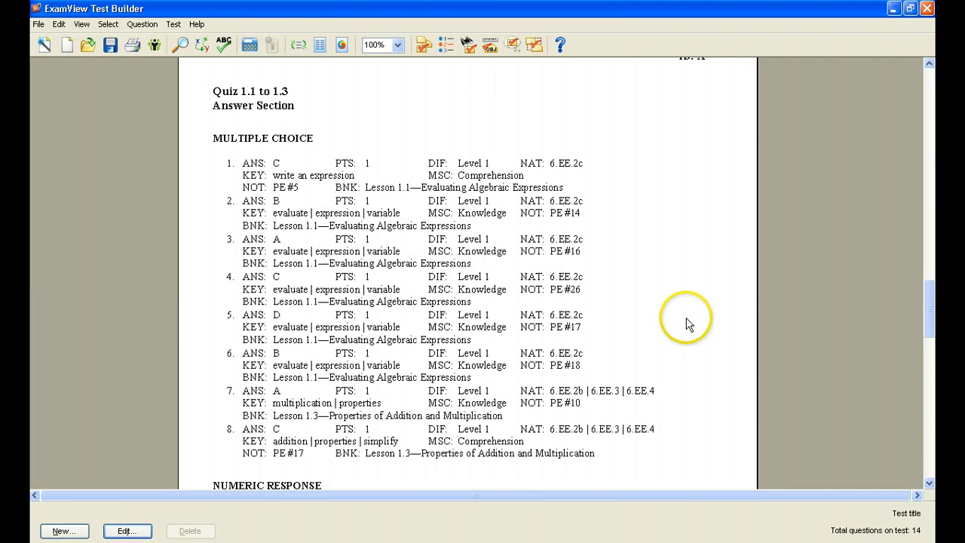
{"action": "scroll", "coordinate": [686, 323], "scroll_direction": "down", "scroll_amount": 5}
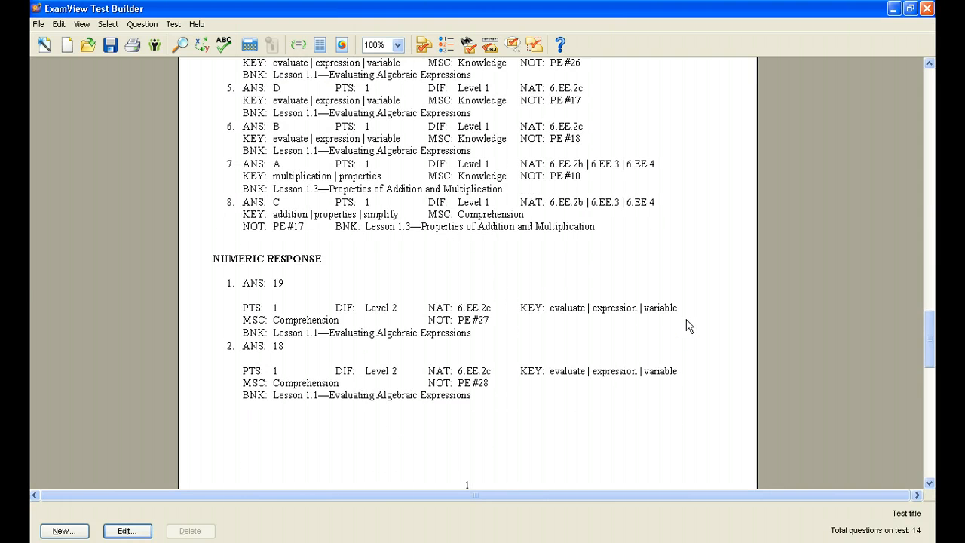
{"action": "scroll", "coordinate": [617, 394], "scroll_direction": "down", "scroll_amount": 8}
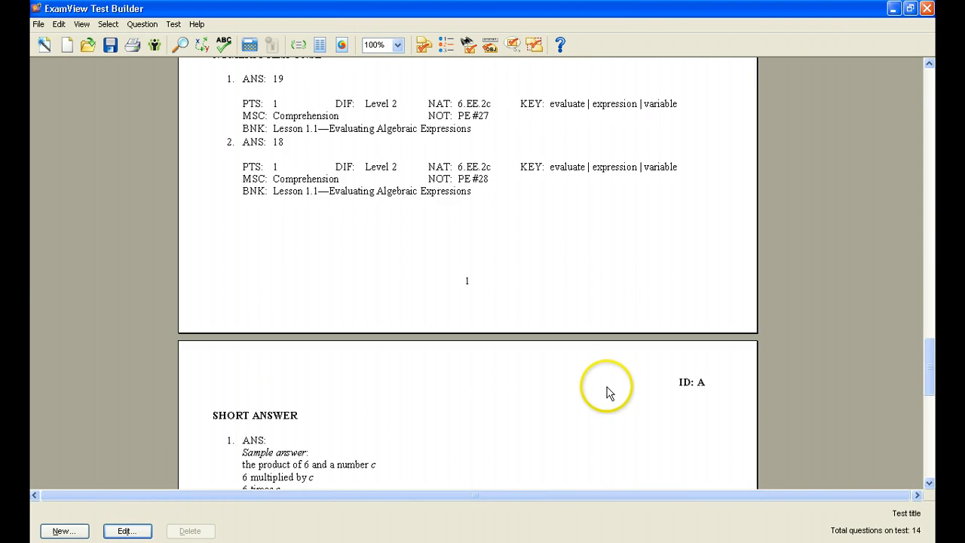
{"action": "scroll", "coordinate": [611, 393], "scroll_direction": "down", "scroll_amount": 8}
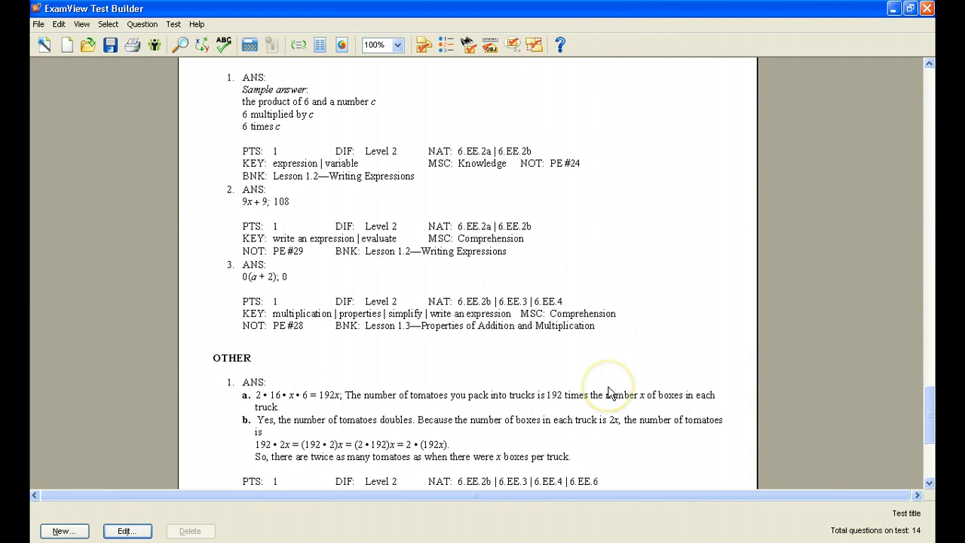
{"action": "scroll", "coordinate": [610, 393], "scroll_direction": "down", "scroll_amount": 3}
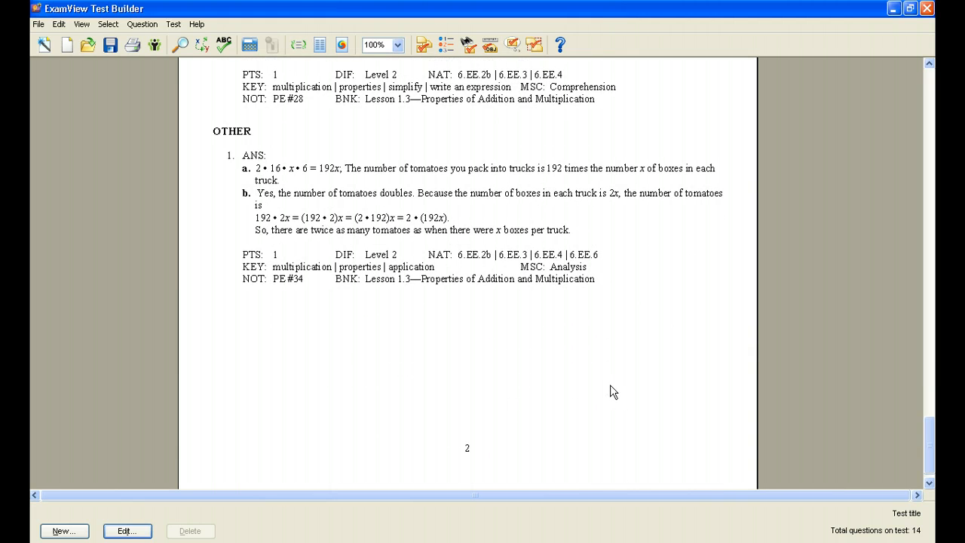
{"action": "left_click_drag", "start_coordinate": [927, 434], "coordinate": [928, 84]}
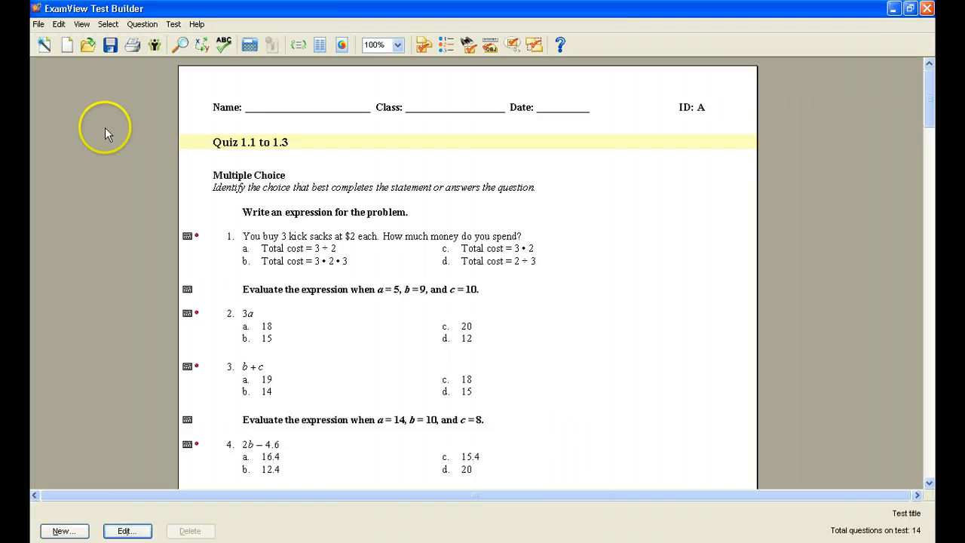
Create a new test titled "Quiz on 1.1 to 1.3", discarding the unsaved quiz and dismissing the question selection information.
{"action": "left_click", "coordinate": [38, 25]}
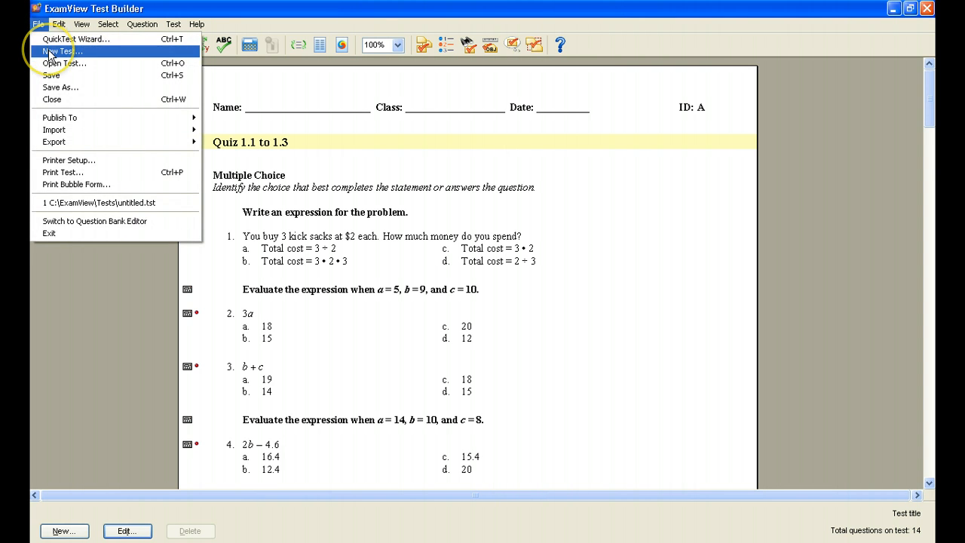
{"action": "left_click", "coordinate": [50, 53]}
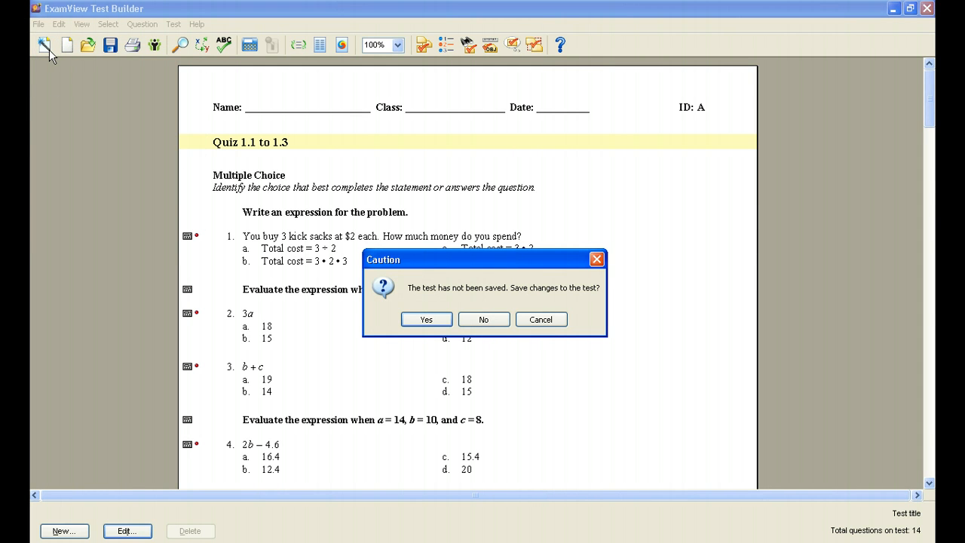
{"action": "left_click", "coordinate": [486, 320]}
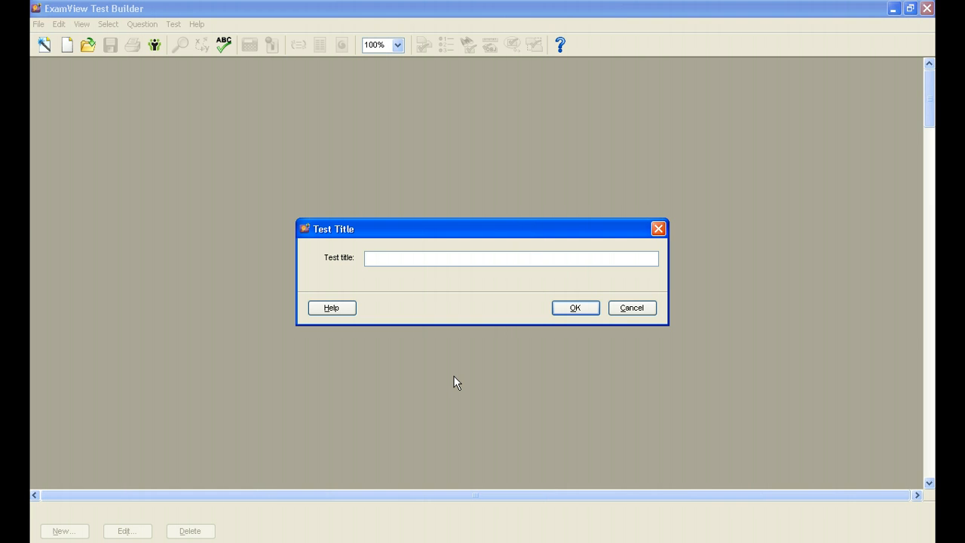
{"action": "type", "text": "Quiz on 1.1 to 1.3"}
{"action": "left_click", "coordinate": [577, 307]}
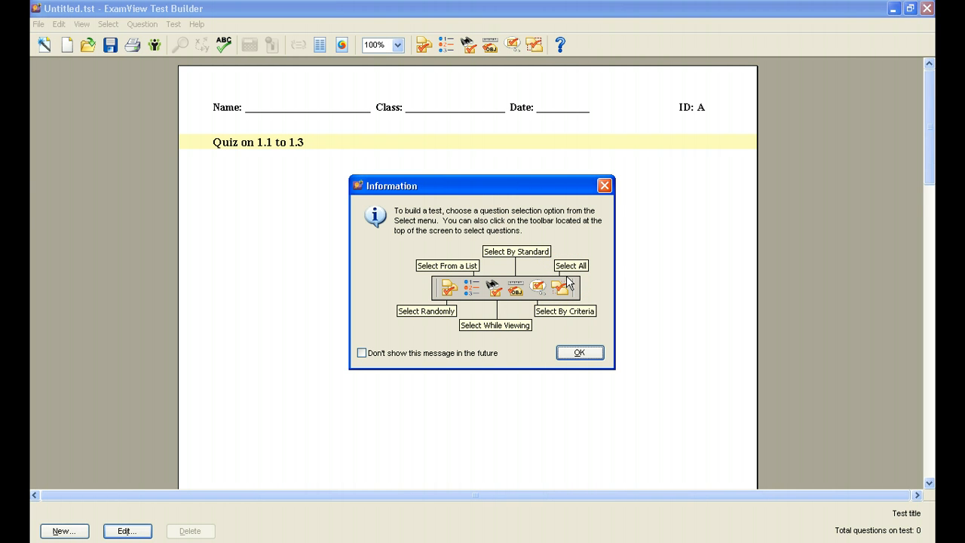
{"action": "left_click", "coordinate": [581, 354]}
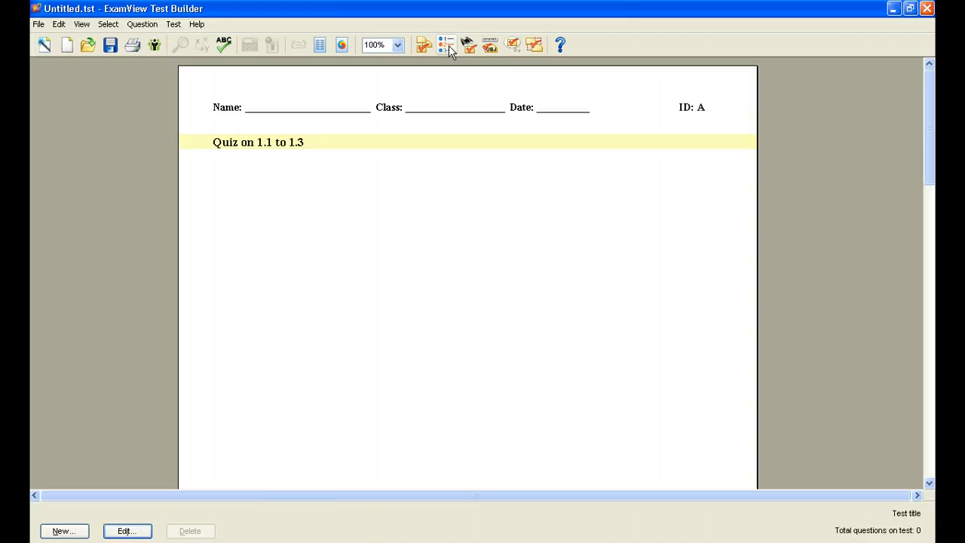
Choose the Lesson 1.1, Lesson 1.2 and Lesson 1.3 banks under Select From a List, view their question list and cancel the selection.
{"action": "left_click", "coordinate": [446, 46]}
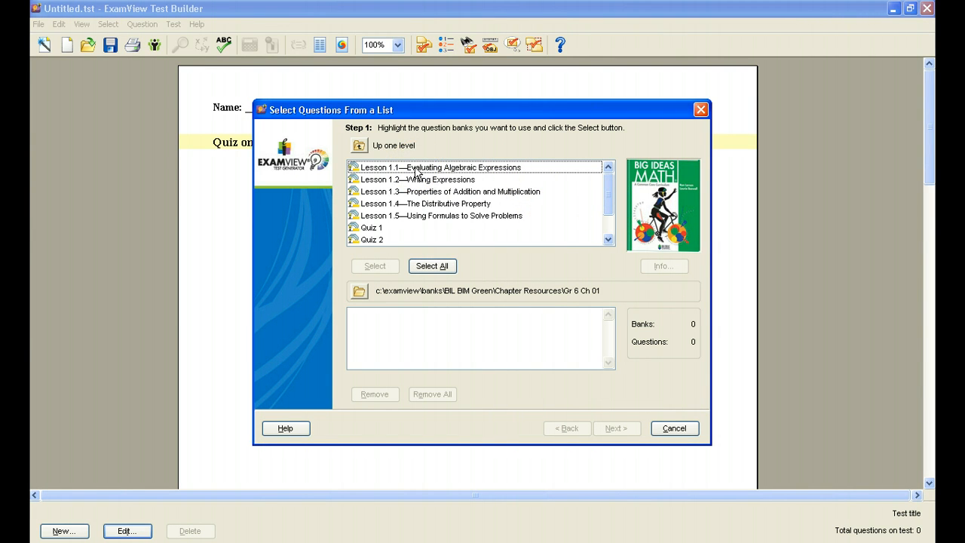
{"action": "left_click", "coordinate": [417, 170]}
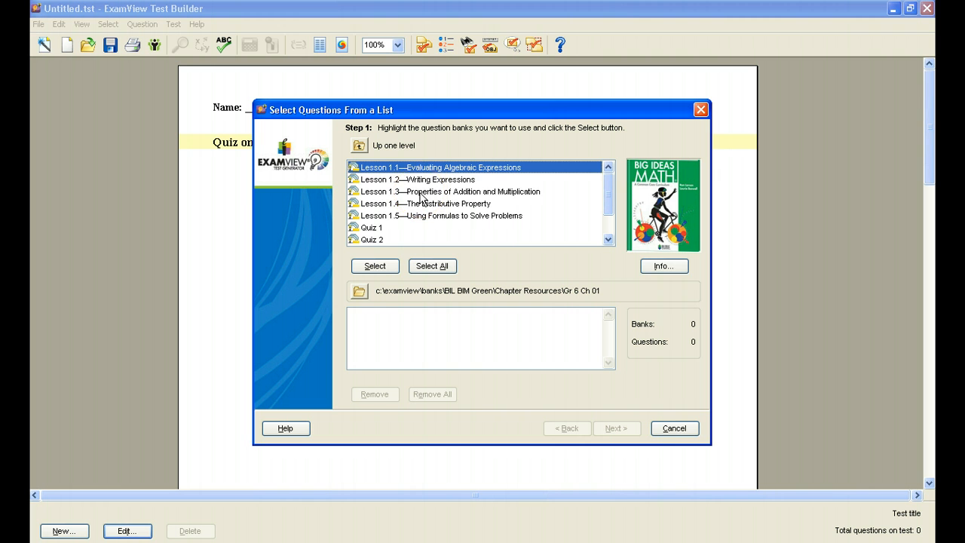
{"action": "left_click", "coordinate": [421, 192], "text": "shift"}
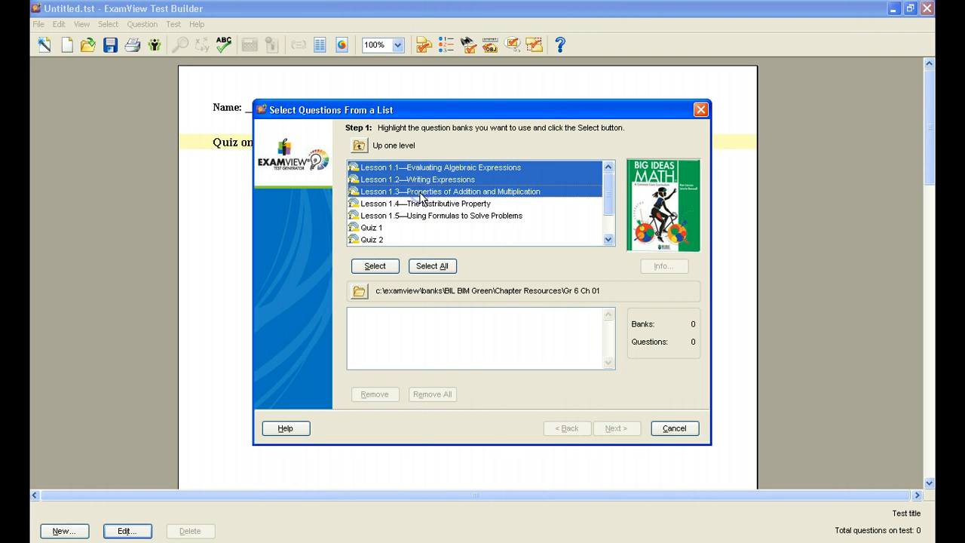
{"action": "left_click", "coordinate": [379, 268]}
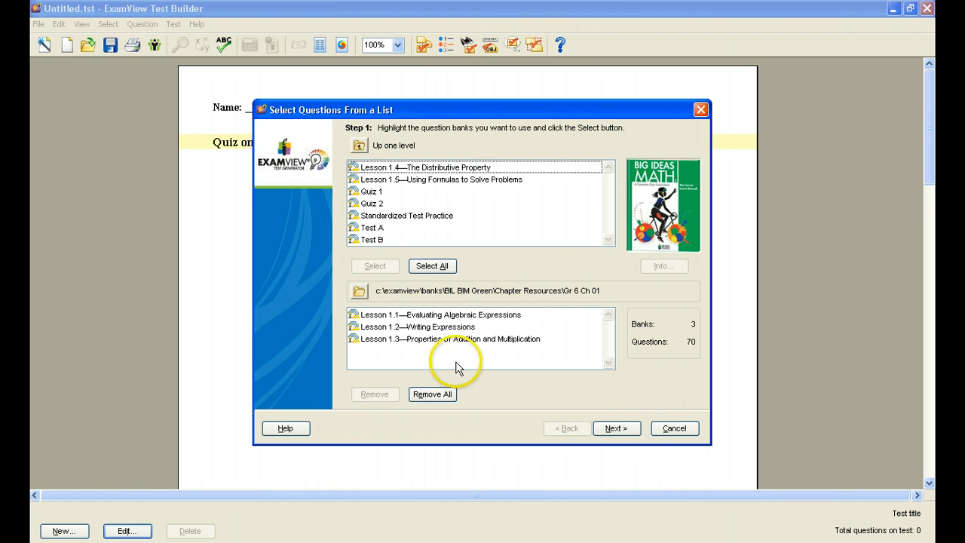
{"action": "left_click", "coordinate": [625, 428]}
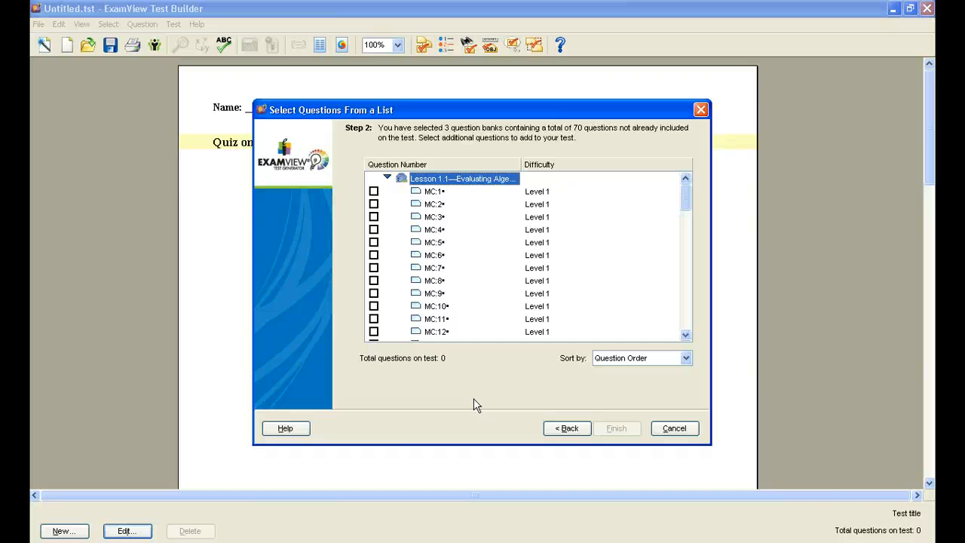
{"action": "left_click", "coordinate": [681, 429]}
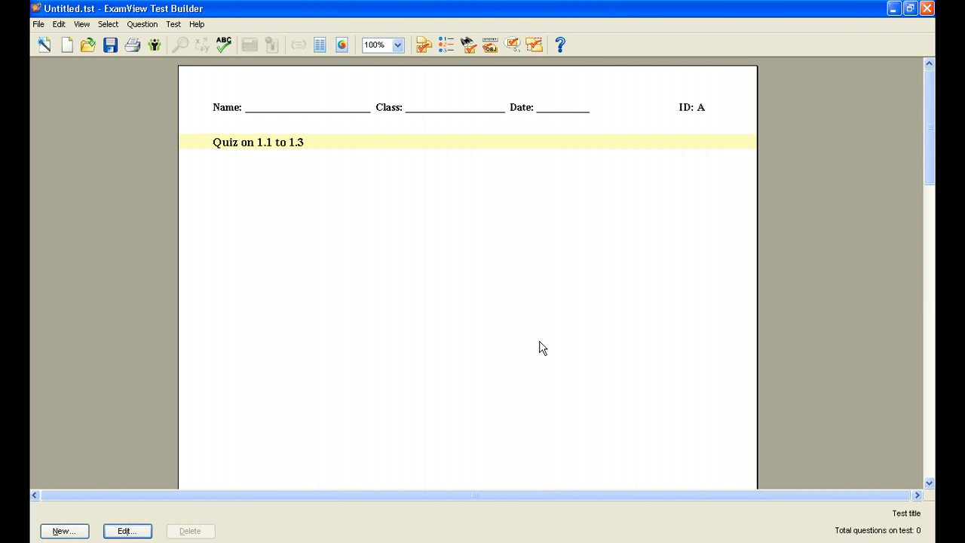
Start Select While Viewing with the three chosen lesson banks and continue to the full question display.
{"action": "left_click", "coordinate": [468, 47]}
{"action": "left_click", "coordinate": [468, 46]}
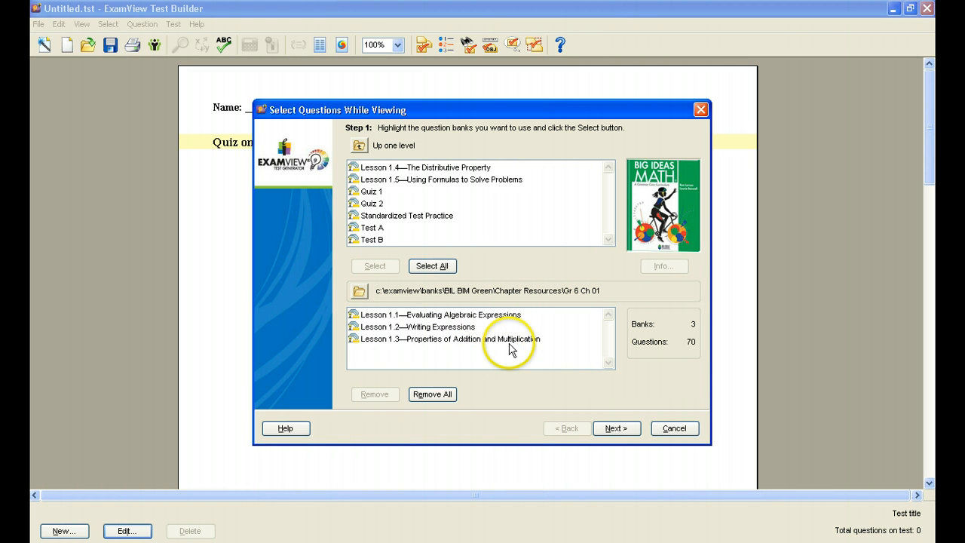
{"action": "left_click", "coordinate": [616, 428]}
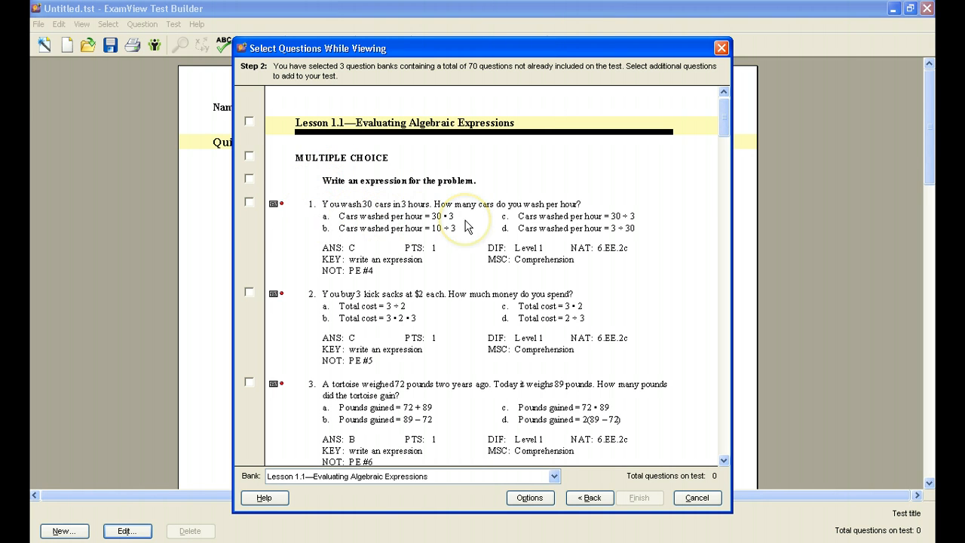
Mark multiple choice questions 1, 4, 6 and 8 of the Lesson 1.1 bank for the test.
{"action": "left_click", "coordinate": [250, 202]}
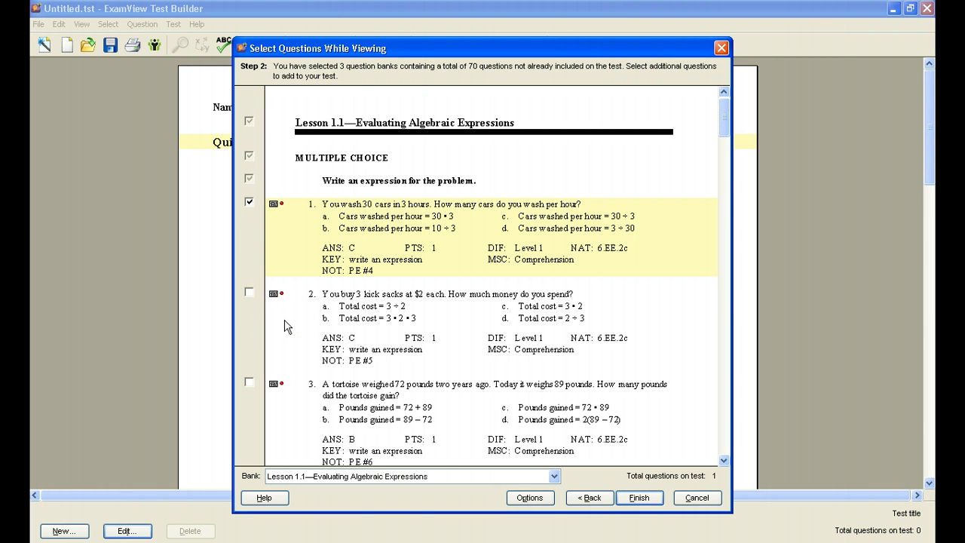
{"action": "scroll", "coordinate": [285, 326], "scroll_direction": "down", "scroll_amount": 4}
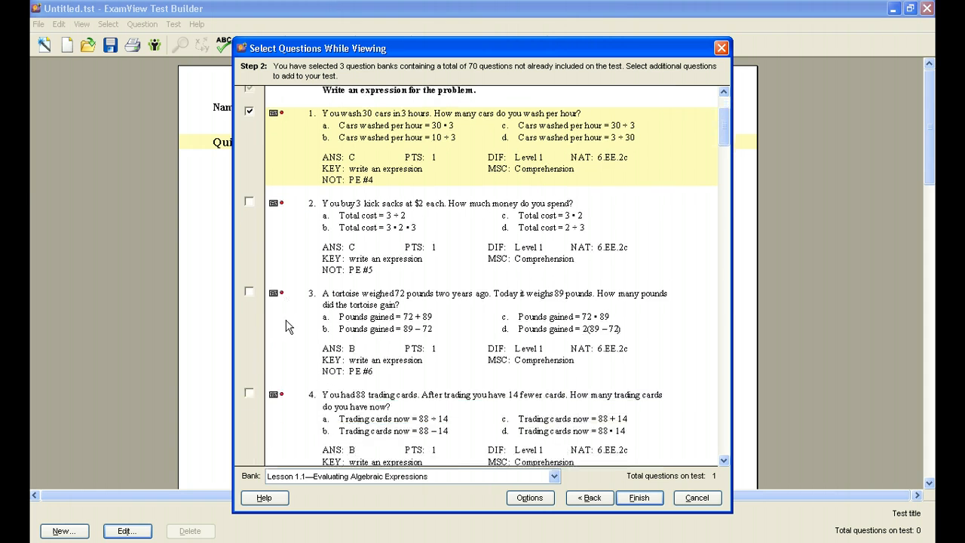
{"action": "scroll", "coordinate": [285, 326], "scroll_direction": "down", "scroll_amount": 1}
{"action": "scroll", "coordinate": [285, 326], "scroll_direction": "down", "scroll_amount": 4}
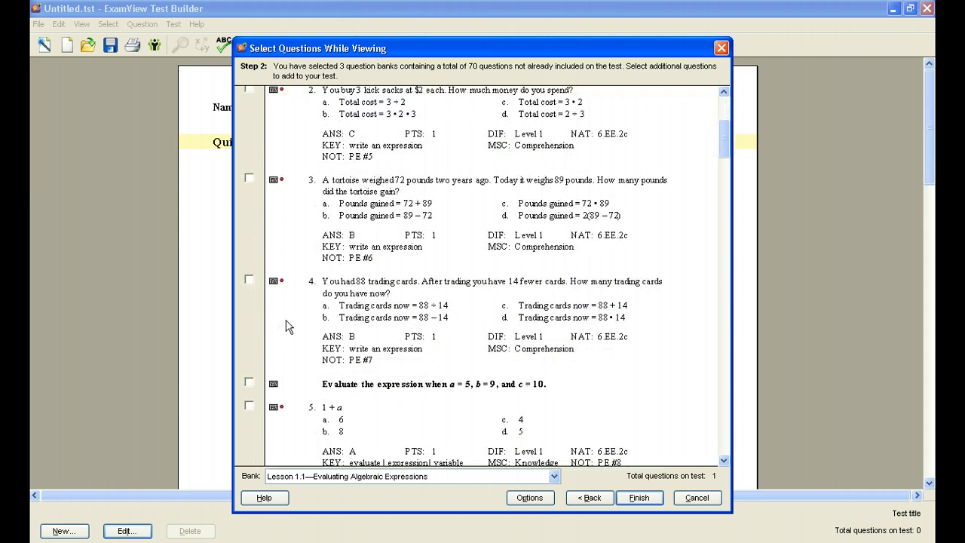
{"action": "left_click", "coordinate": [249, 280]}
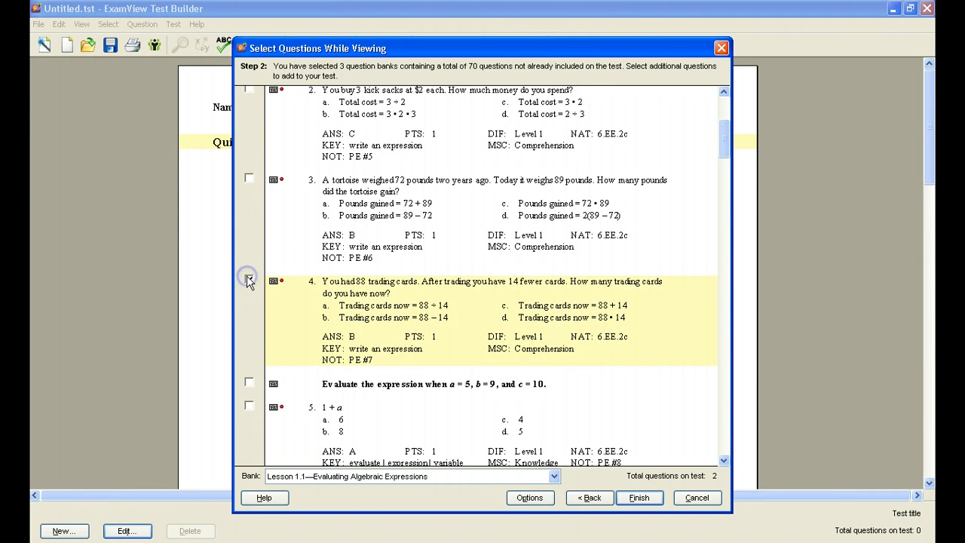
{"action": "scroll", "coordinate": [284, 315], "scroll_direction": "down", "scroll_amount": 6}
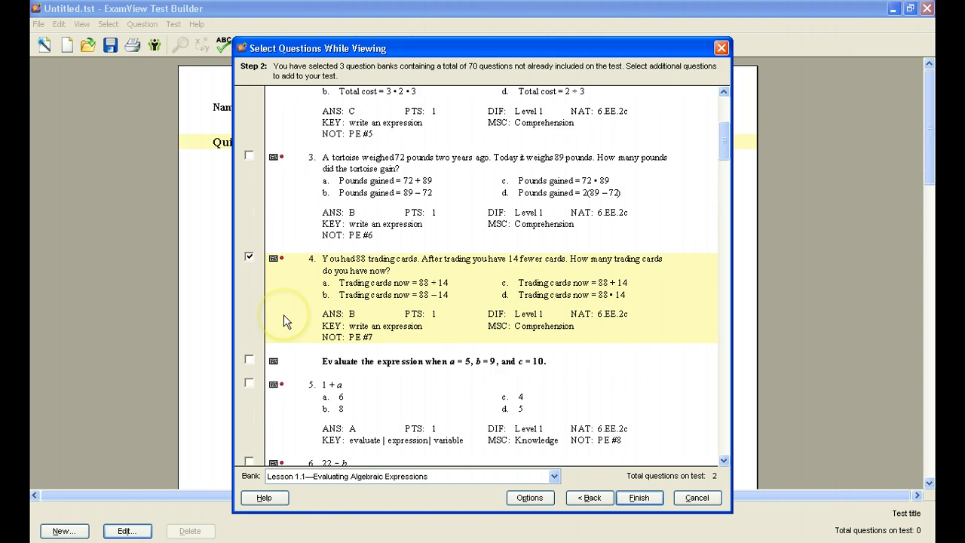
{"action": "scroll", "coordinate": [286, 322], "scroll_direction": "down", "scroll_amount": 2}
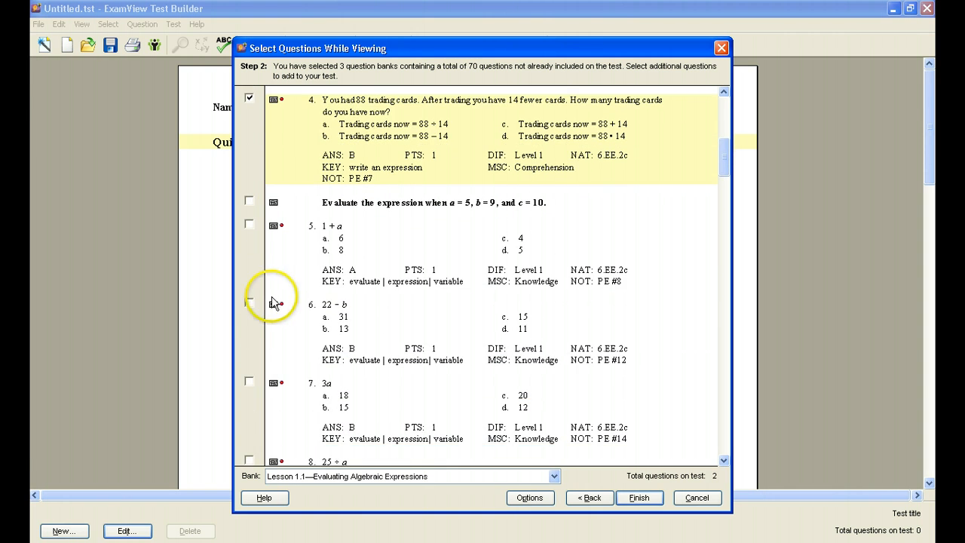
{"action": "left_click", "coordinate": [250, 304]}
{"action": "scroll", "coordinate": [254, 317], "scroll_direction": "down", "scroll_amount": 5}
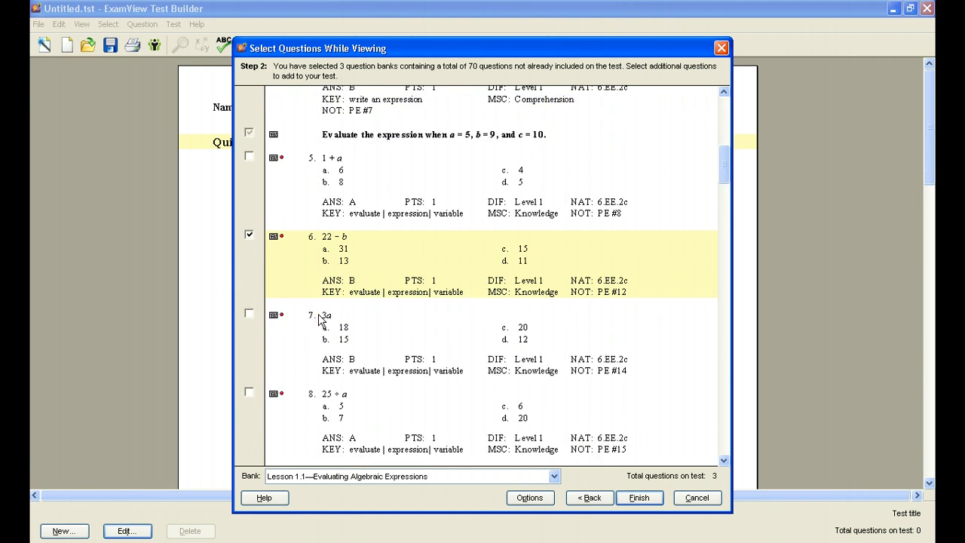
{"action": "left_click", "coordinate": [250, 348]}
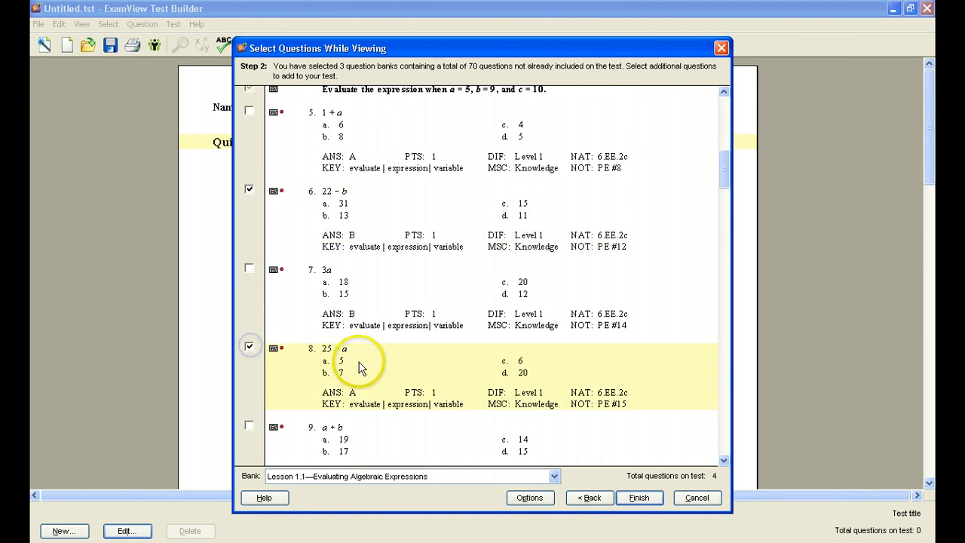
Review the remaining multiple choice questions of the Lesson 1.1 bank, up to the numeric response section.
{"action": "scroll", "coordinate": [360, 366], "scroll_direction": "down", "scroll_amount": 6}
{"action": "scroll", "coordinate": [360, 366], "scroll_direction": "down", "scroll_amount": 15}
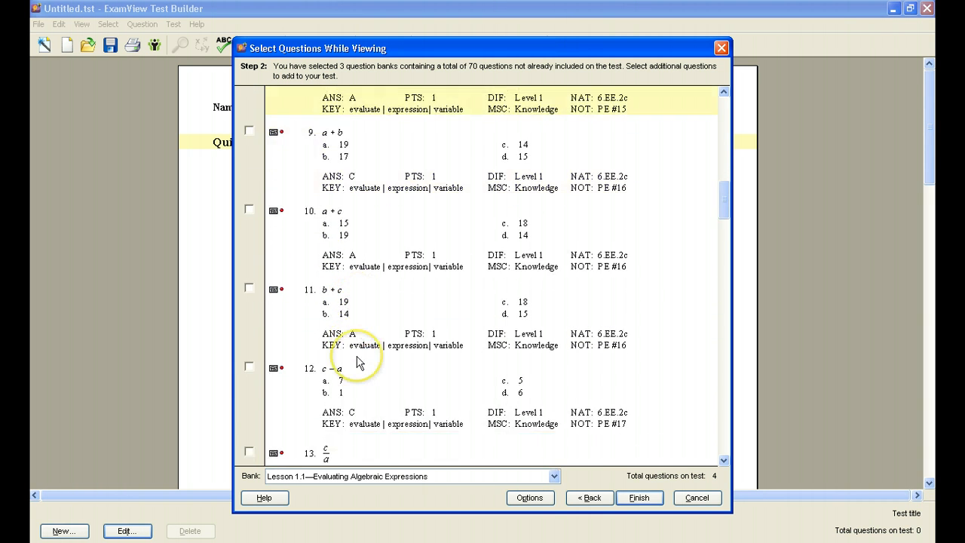
{"action": "scroll", "coordinate": [358, 362], "scroll_direction": "down", "scroll_amount": 9}
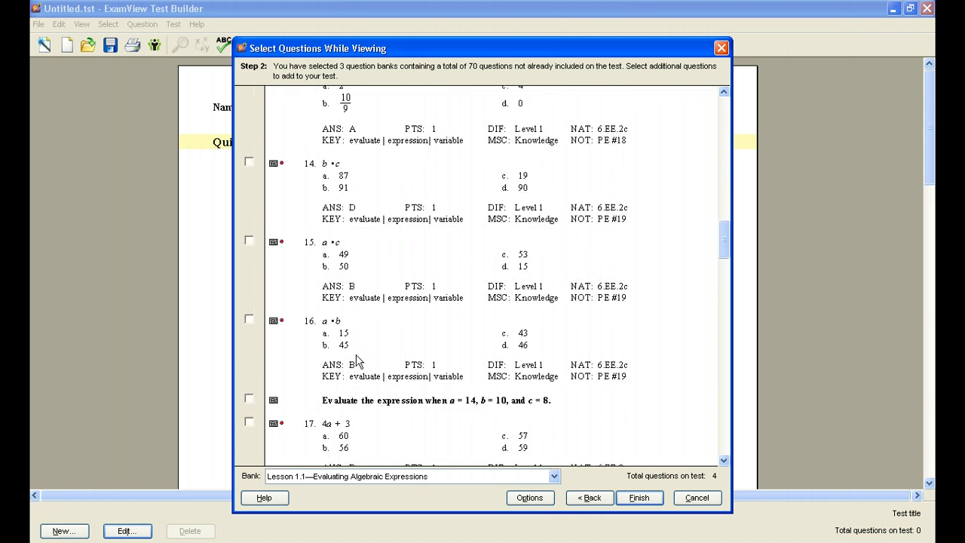
{"action": "scroll", "coordinate": [358, 362], "scroll_direction": "down", "scroll_amount": 4}
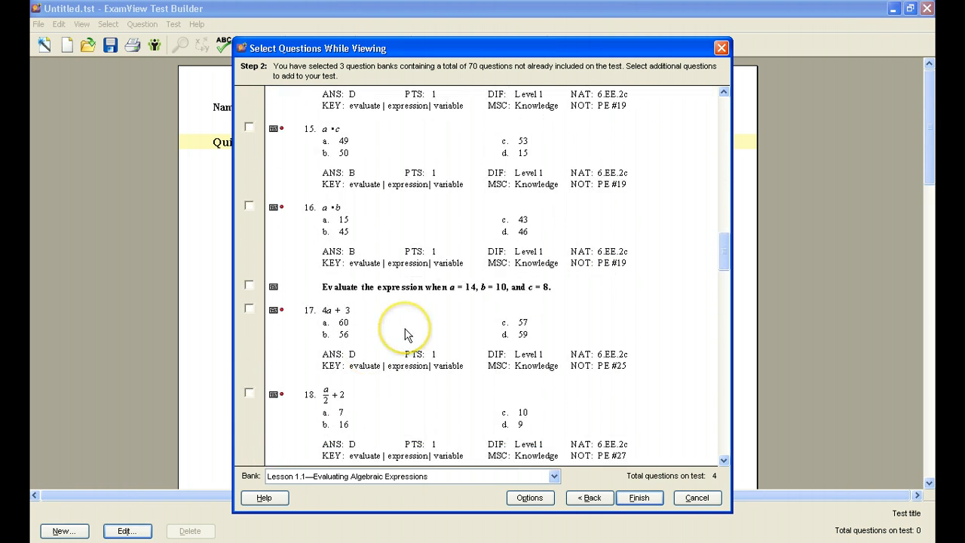
{"action": "scroll", "coordinate": [405, 334], "scroll_direction": "down", "scroll_amount": 4}
{"action": "scroll", "coordinate": [405, 332], "scroll_direction": "down", "scroll_amount": 17}
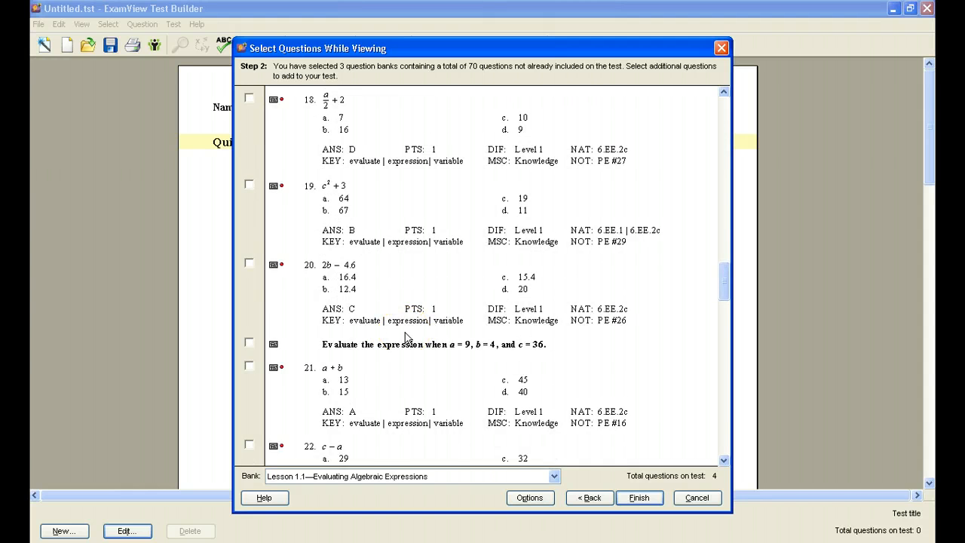
{"action": "scroll", "coordinate": [405, 335], "scroll_direction": "down", "scroll_amount": 13}
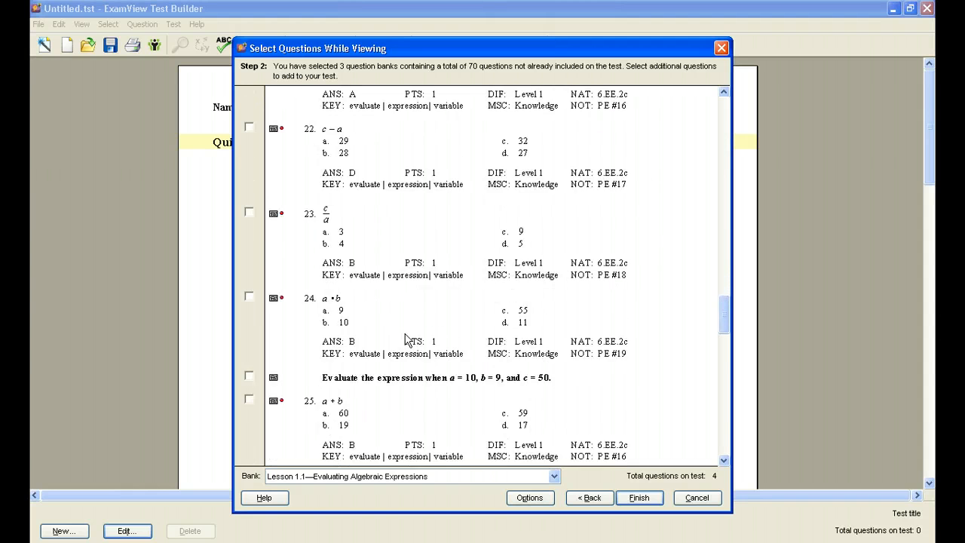
{"action": "scroll", "coordinate": [405, 340], "scroll_direction": "down", "scroll_amount": 5}
{"action": "scroll", "coordinate": [405, 339], "scroll_direction": "down", "scroll_amount": 9}
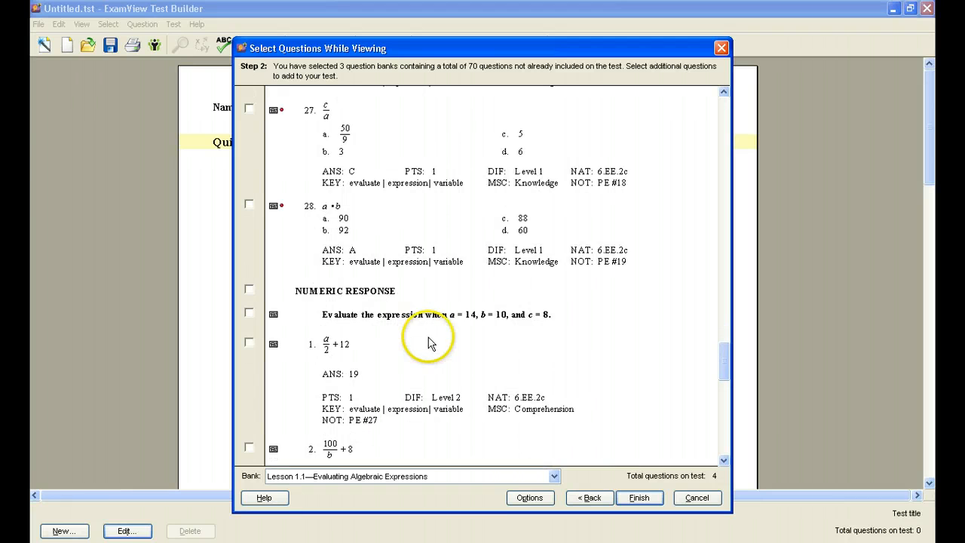
{"action": "scroll", "coordinate": [426, 340], "scroll_direction": "down", "scroll_amount": 3}
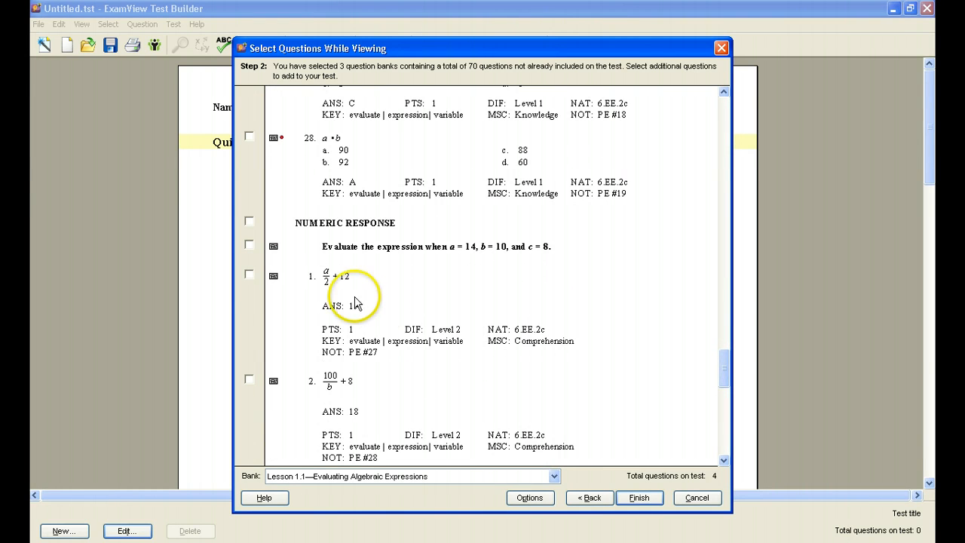
Mark numeric response questions 1 and 3 of the Lesson 1.1 bank for the test.
{"action": "left_click", "coordinate": [250, 275]}
{"action": "scroll", "coordinate": [410, 360], "scroll_direction": "down", "scroll_amount": 4}
{"action": "scroll", "coordinate": [410, 366], "scroll_direction": "down", "scroll_amount": 3}
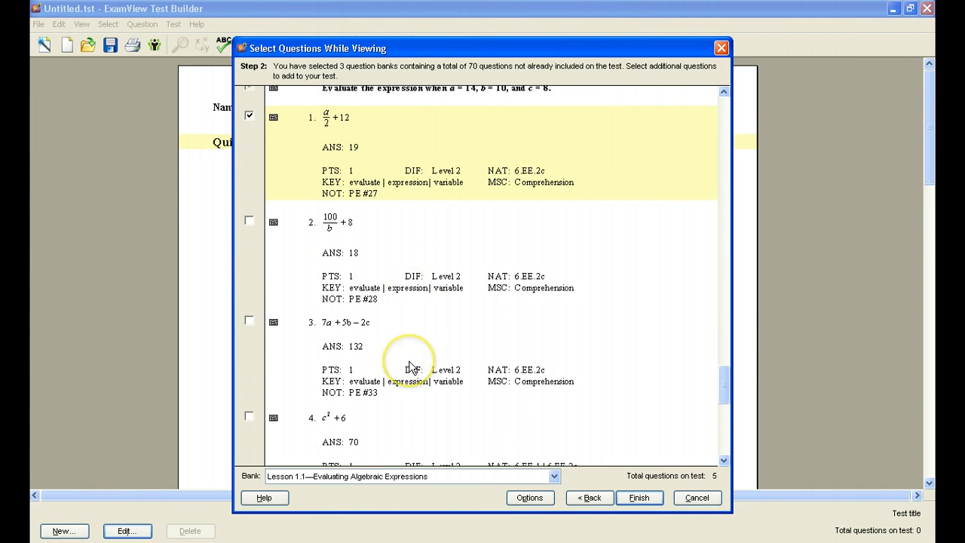
{"action": "left_click", "coordinate": [249, 321]}
Mark short answer question 2, about the student's savings after 17 weeks, and view the Extended Response question below it.
{"action": "scroll", "coordinate": [402, 361], "scroll_direction": "down", "scroll_amount": 13}
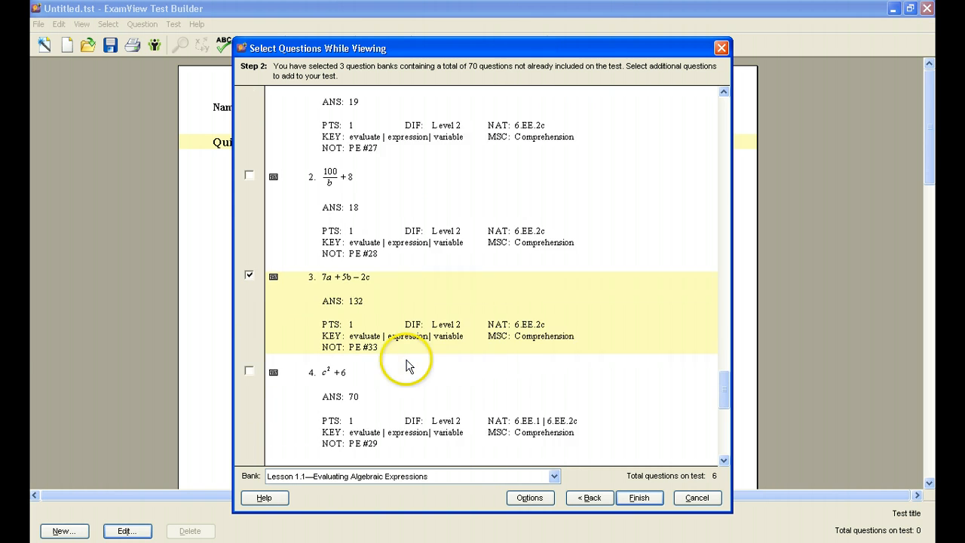
{"action": "scroll", "coordinate": [408, 365], "scroll_direction": "down", "scroll_amount": 4}
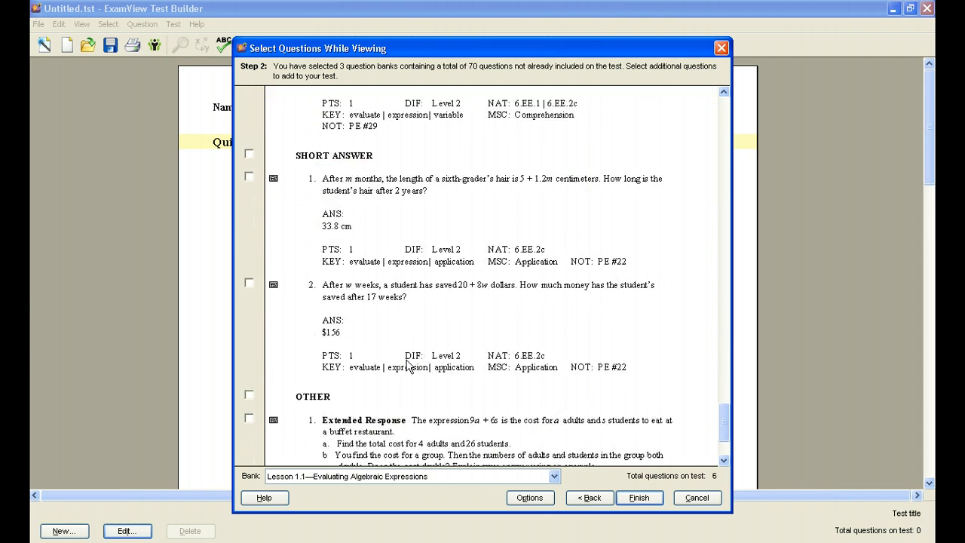
{"action": "left_click", "coordinate": [248, 261]}
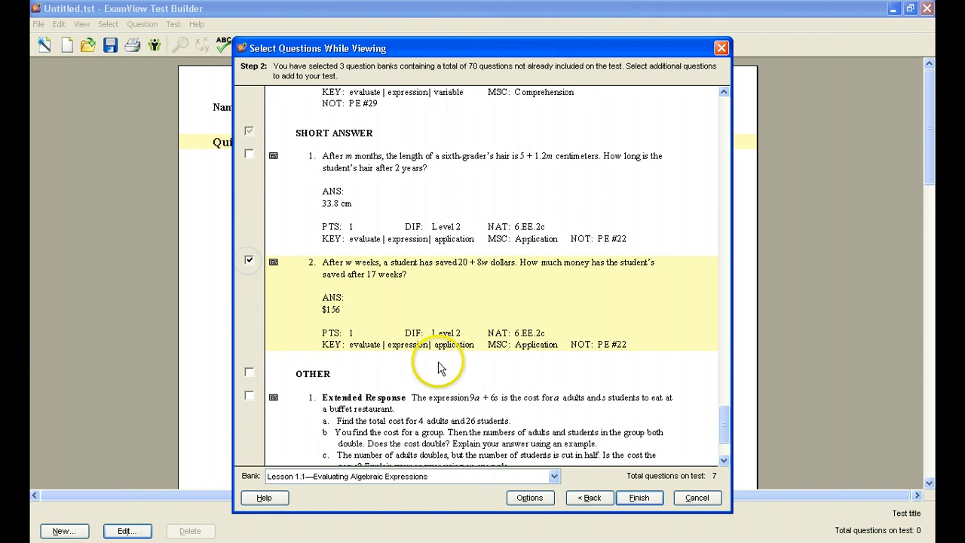
{"action": "scroll", "coordinate": [437, 369], "scroll_direction": "down", "scroll_amount": 4}
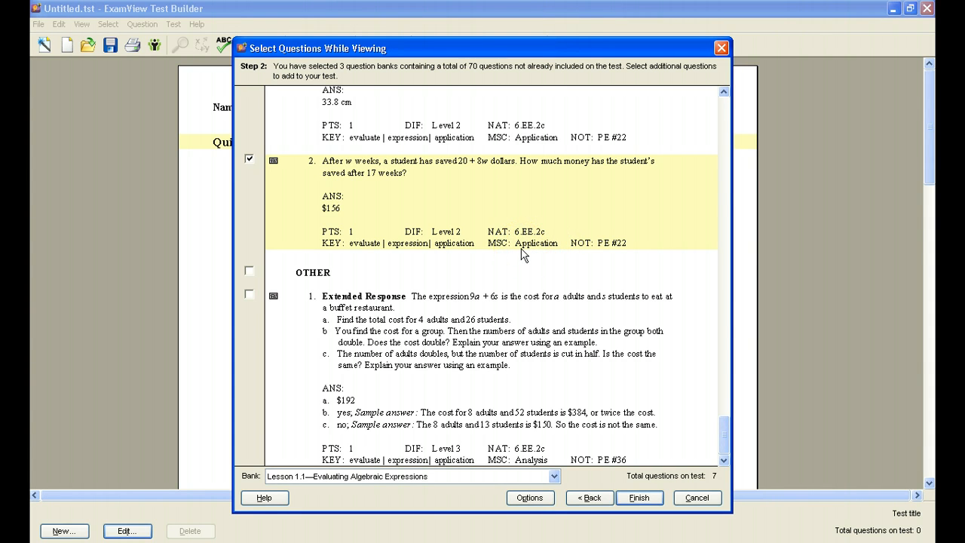
{"action": "left_click", "coordinate": [619, 244]}
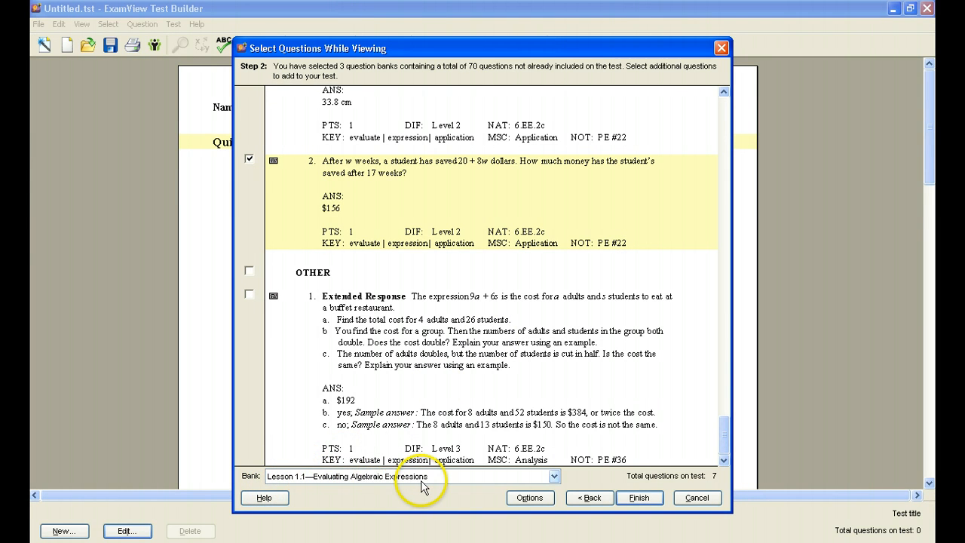
Switch to the Lesson 1.2—Writing Expressions bank and mark multiple choice question 4, "10 fewer than 17".
{"action": "left_click", "coordinate": [555, 477]}
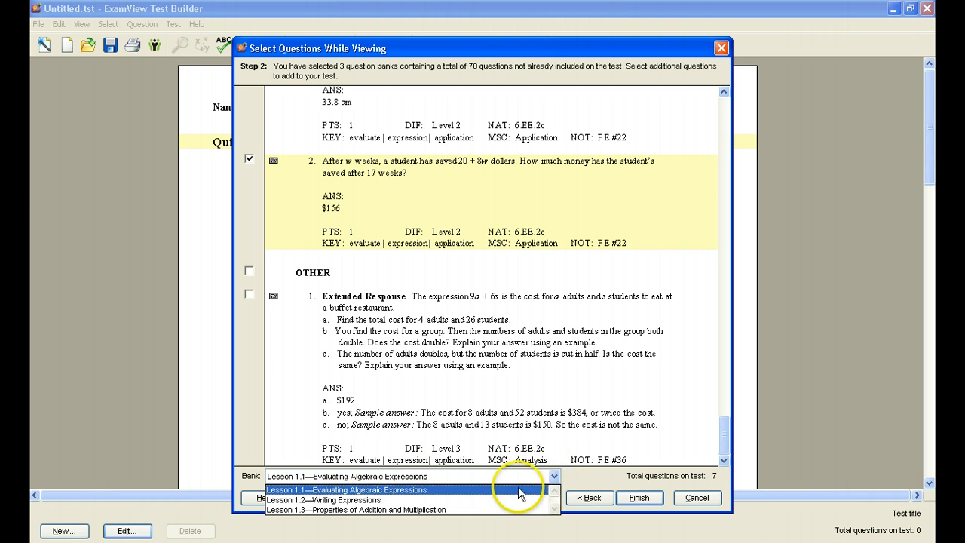
{"action": "left_click", "coordinate": [327, 500]}
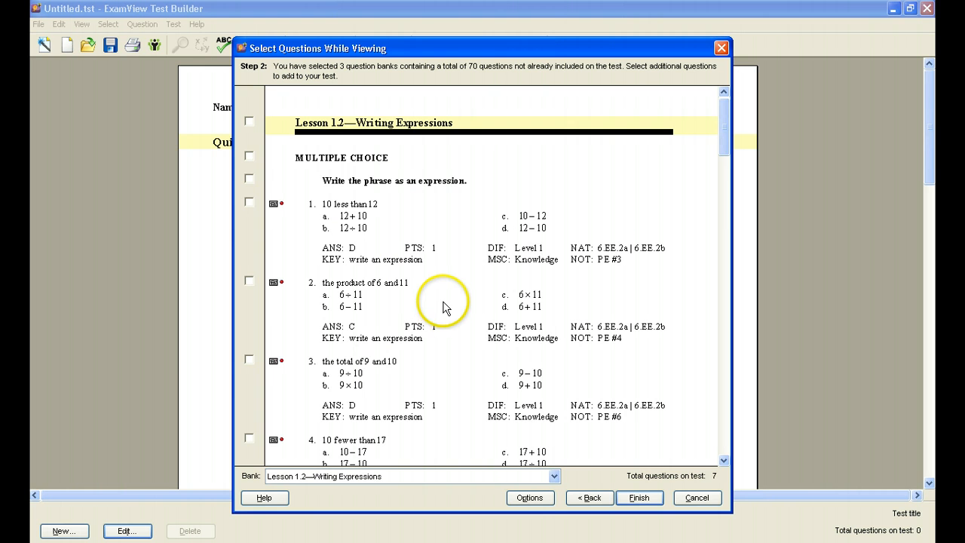
{"action": "scroll", "coordinate": [445, 308], "scroll_direction": "down", "scroll_amount": 1}
{"action": "scroll", "coordinate": [445, 308], "scroll_direction": "down", "scroll_amount": 5}
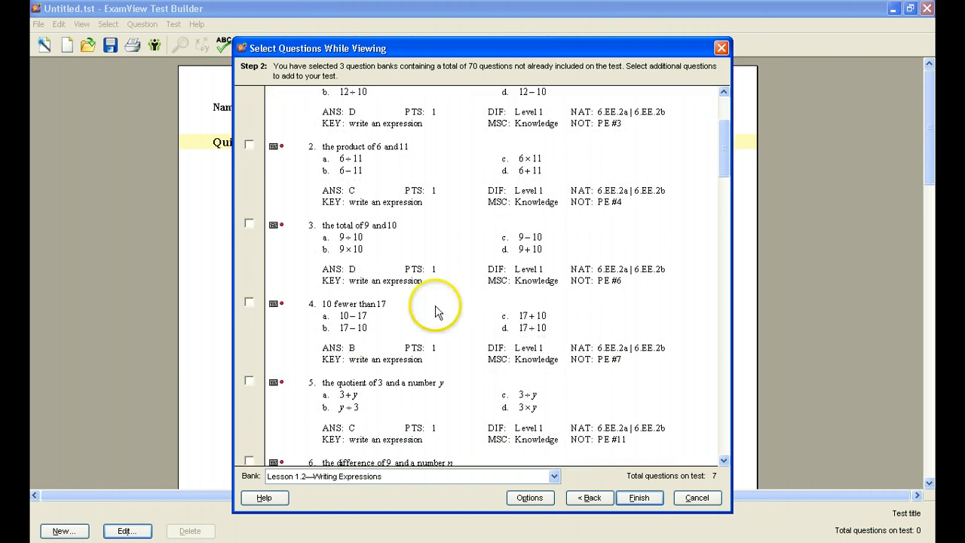
{"action": "left_click", "coordinate": [249, 303]}
Mark short answer questions 1 and 5 of the Lesson 1.2 bank for the test.
{"action": "scroll", "coordinate": [403, 396], "scroll_direction": "down", "scroll_amount": 10}
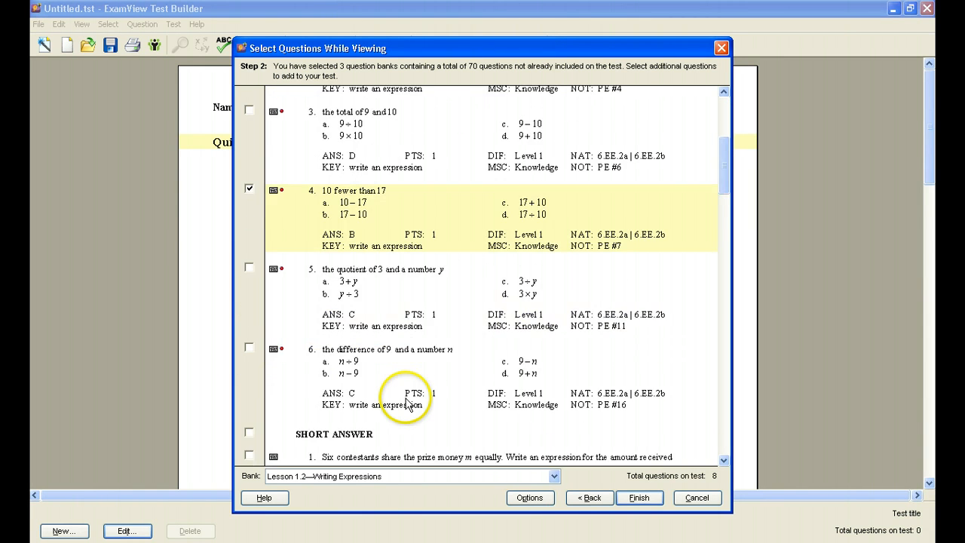
{"action": "left_click", "coordinate": [249, 297]}
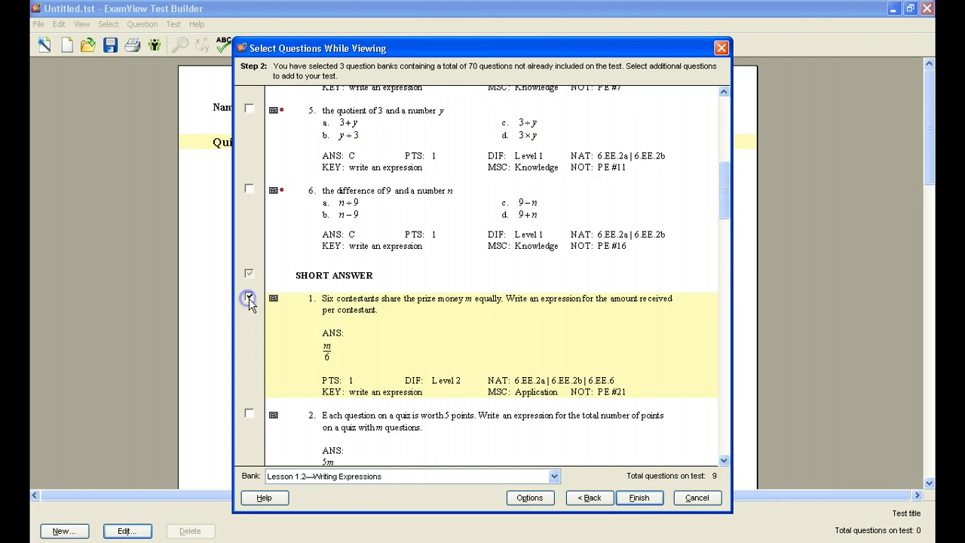
{"action": "scroll", "coordinate": [407, 437], "scroll_direction": "down", "scroll_amount": 7}
{"action": "scroll", "coordinate": [405, 415], "scroll_direction": "down", "scroll_amount": 15}
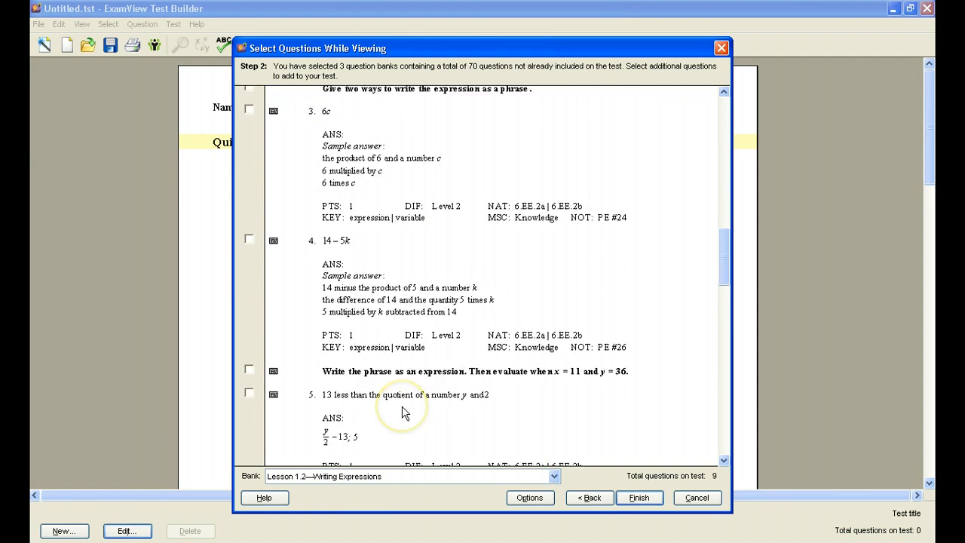
{"action": "left_click", "coordinate": [249, 257]}
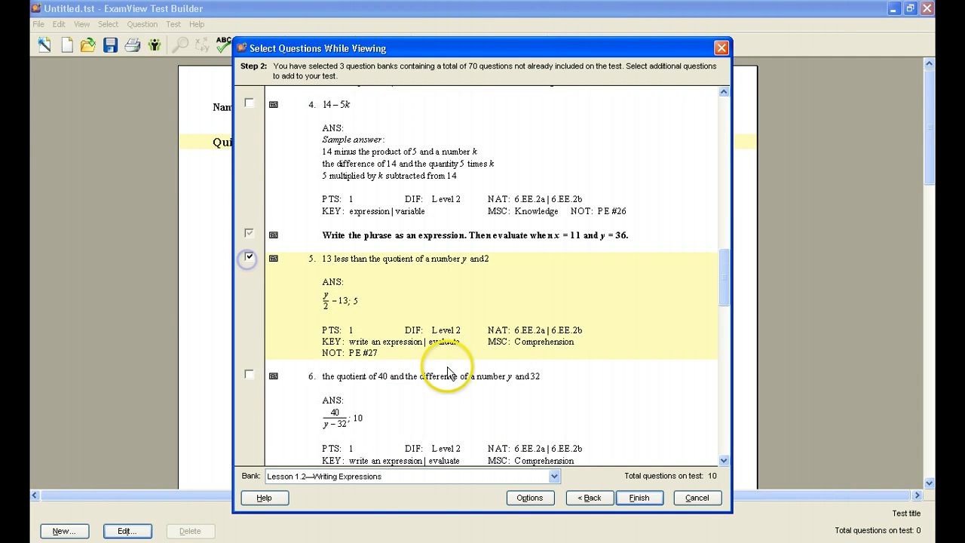
Mark Extended Response question 1 about the fitness club cost in Lesson 1.2 and view the remaining question in the bank.
{"action": "scroll", "coordinate": [451, 373], "scroll_direction": "down", "scroll_amount": 10}
{"action": "scroll", "coordinate": [448, 373], "scroll_direction": "down", "scroll_amount": 6}
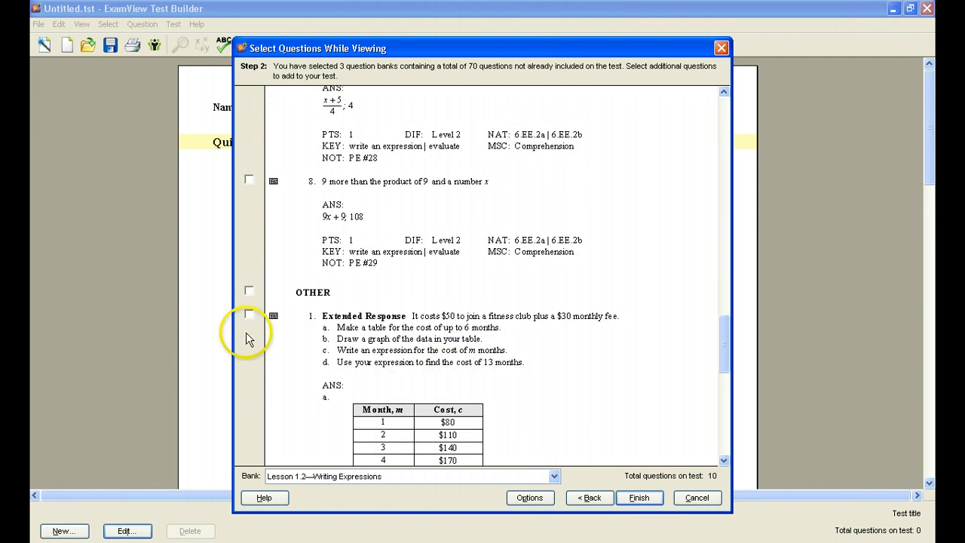
{"action": "left_click", "coordinate": [249, 313]}
{"action": "scroll", "coordinate": [312, 393], "scroll_direction": "down", "scroll_amount": 12}
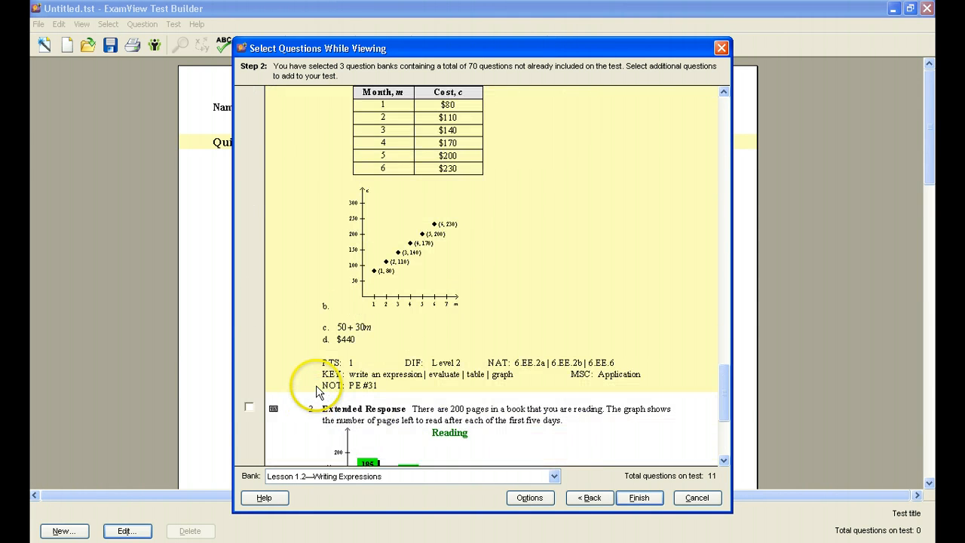
{"action": "scroll", "coordinate": [316, 385], "scroll_direction": "down", "scroll_amount": 4}
{"action": "scroll", "coordinate": [317, 388], "scroll_direction": "down", "scroll_amount": 4}
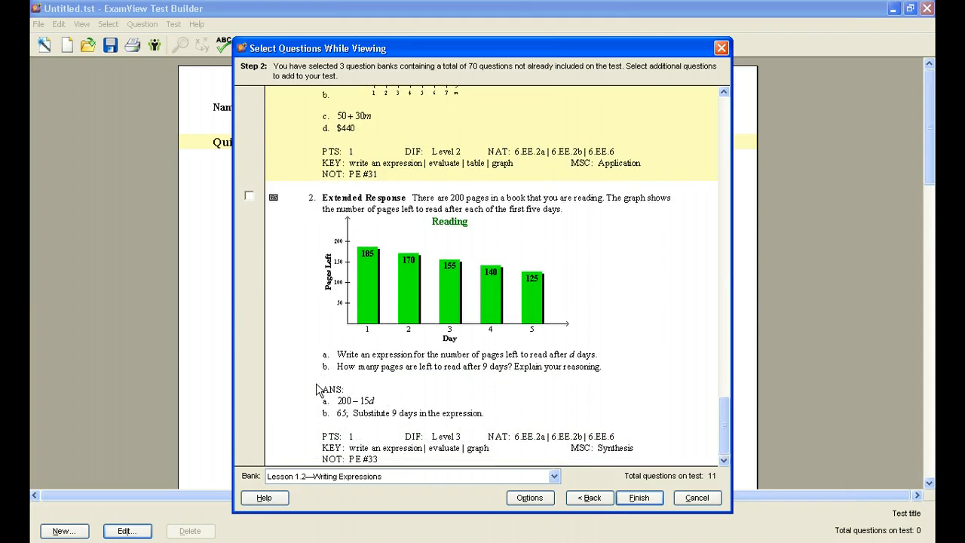
Switch to the Lesson 1.3—Properties of Addition and Multiplication bank and mark multiple choice questions 1 and 6.
{"action": "left_click", "coordinate": [447, 476]}
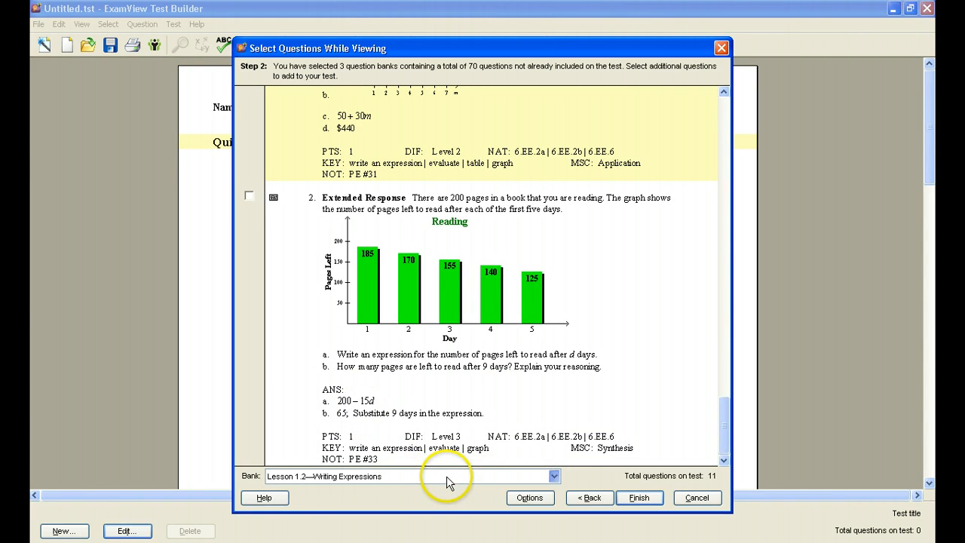
{"action": "left_click", "coordinate": [432, 510]}
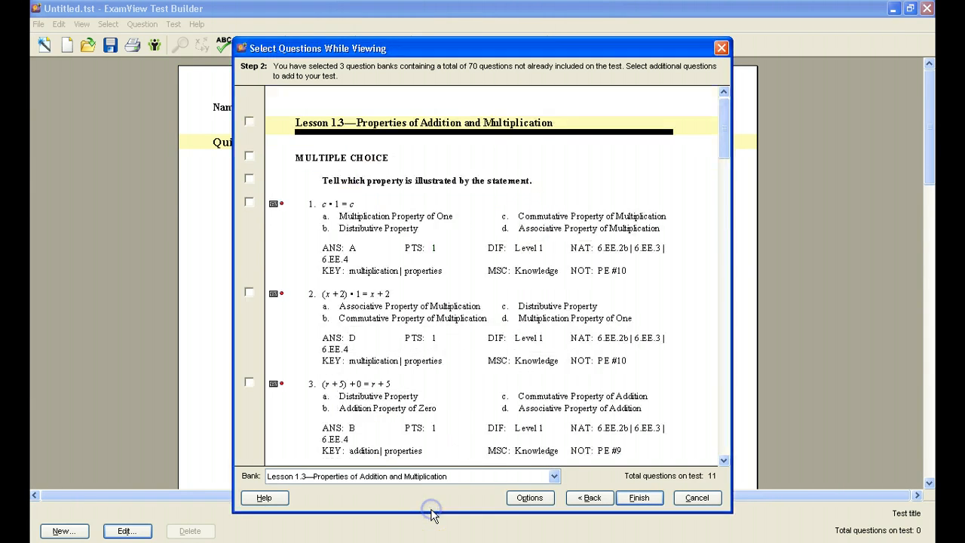
{"action": "left_click", "coordinate": [248, 202]}
{"action": "scroll", "coordinate": [256, 396], "scroll_direction": "down", "scroll_amount": 6}
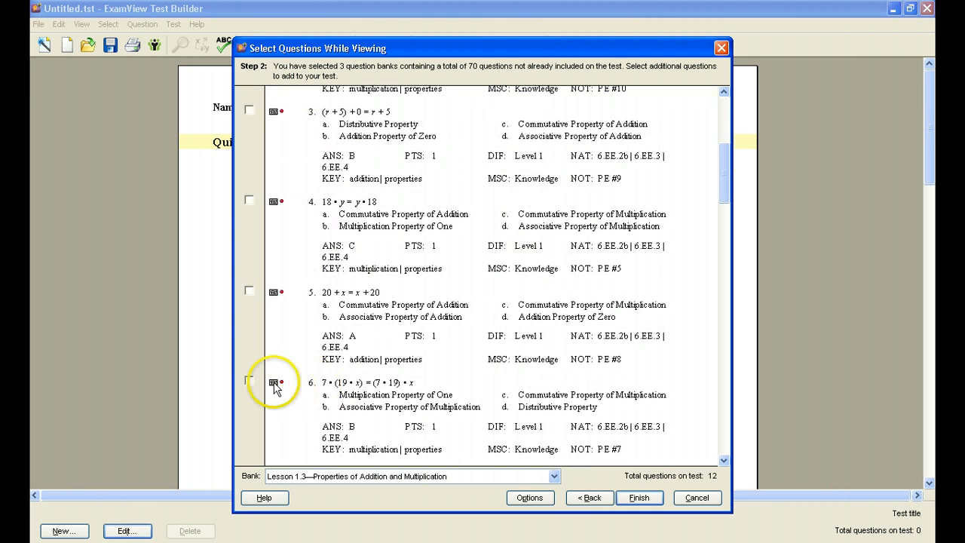
{"action": "left_click", "coordinate": [249, 381]}
Mark short answer questions 4 and 5 of the Lesson 1.3 bank and finish the selection to add all marked questions.
{"action": "scroll", "coordinate": [388, 407], "scroll_direction": "down", "scroll_amount": 4}
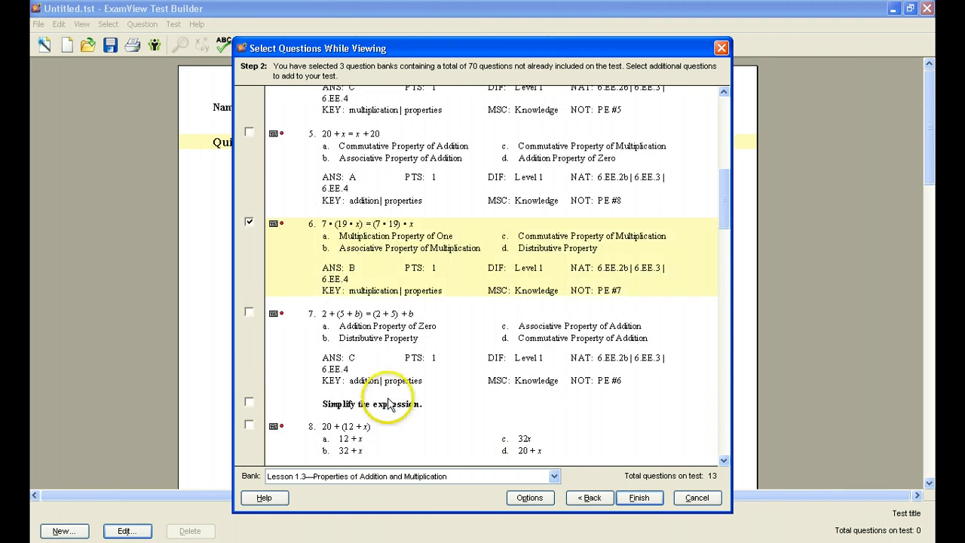
{"action": "scroll", "coordinate": [390, 405], "scroll_direction": "down", "scroll_amount": 6}
{"action": "scroll", "coordinate": [388, 405], "scroll_direction": "down", "scroll_amount": 15}
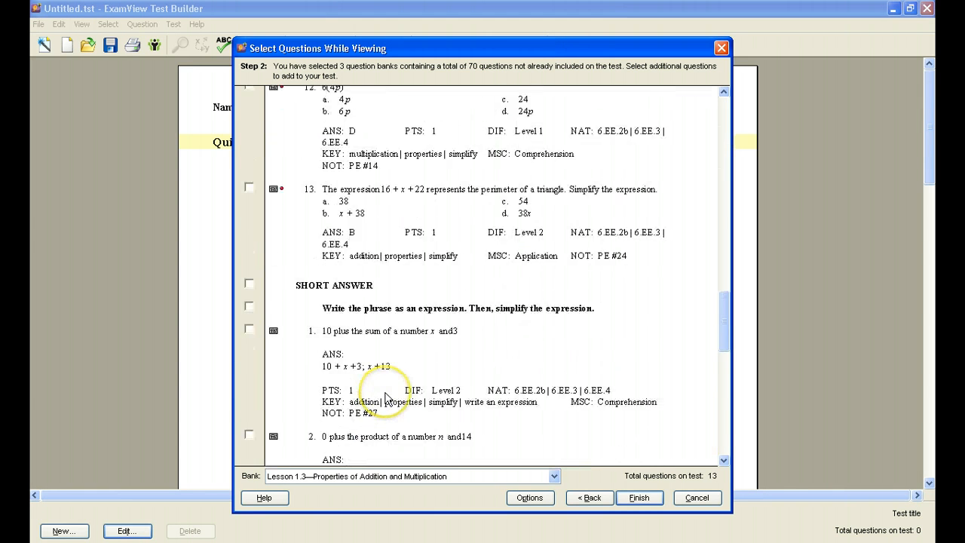
{"action": "scroll", "coordinate": [386, 399], "scroll_direction": "down", "scroll_amount": 6}
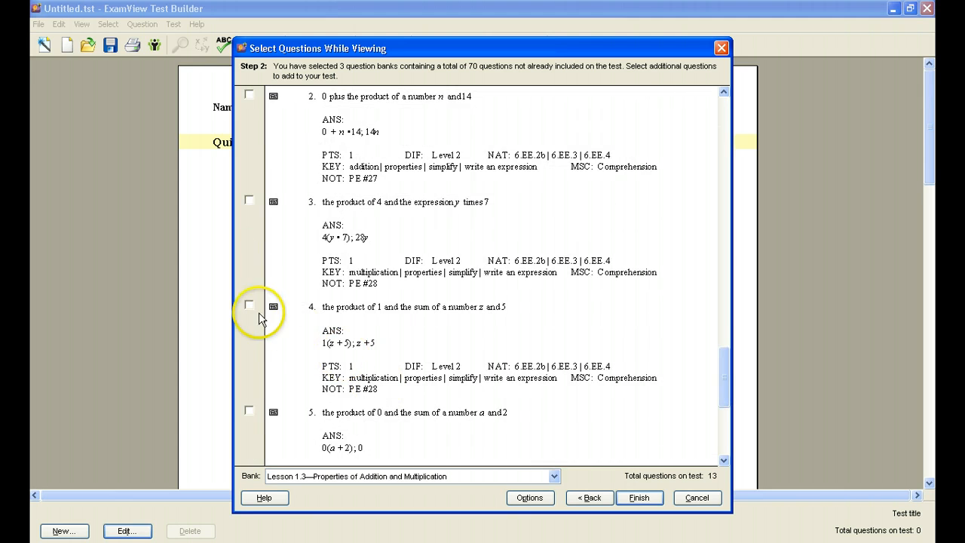
{"action": "left_click", "coordinate": [249, 307]}
{"action": "scroll", "coordinate": [437, 443], "scroll_direction": "down", "scroll_amount": 3}
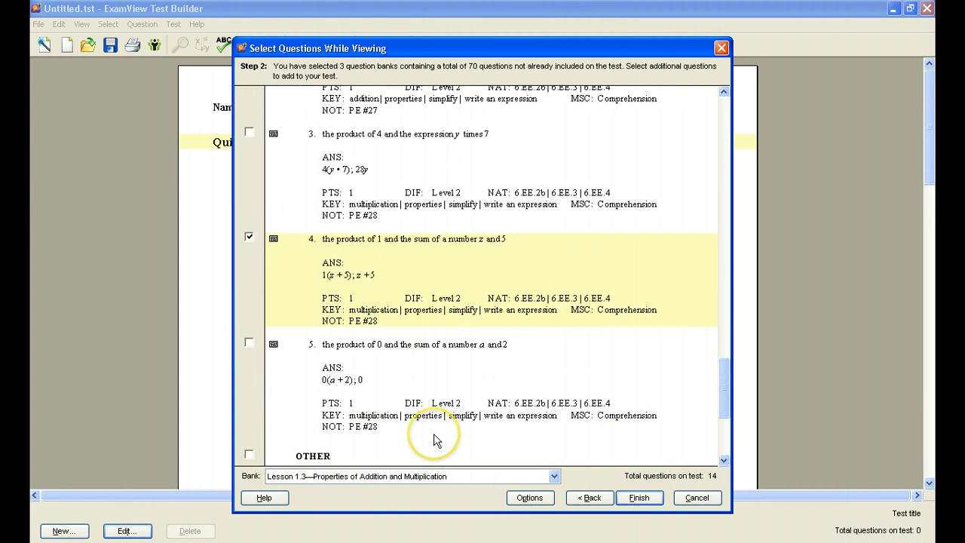
{"action": "scroll", "coordinate": [433, 440], "scroll_direction": "down", "scroll_amount": 3}
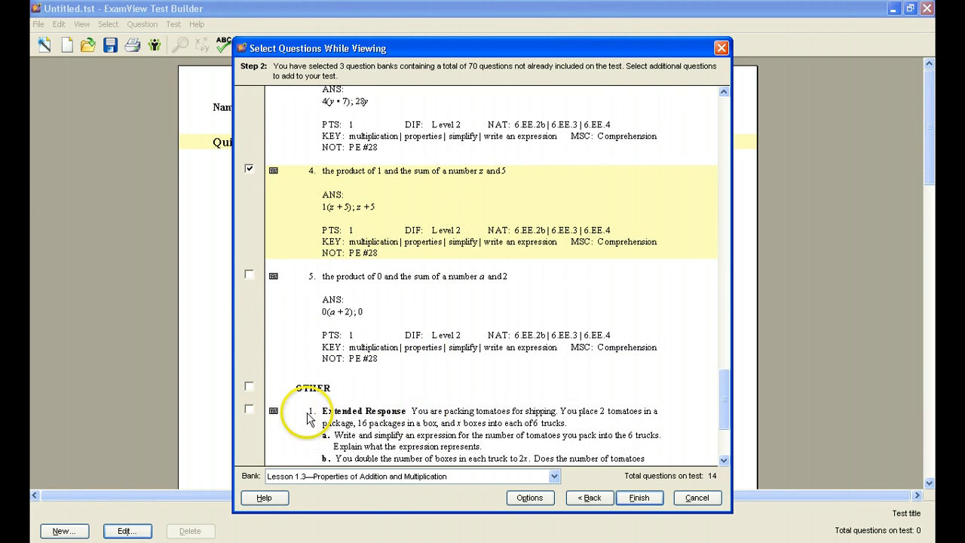
{"action": "left_click", "coordinate": [250, 274]}
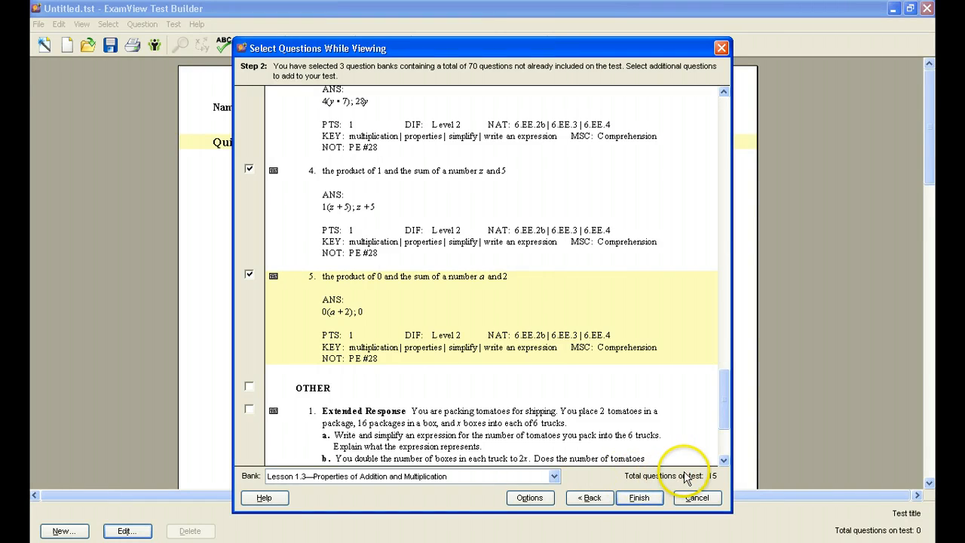
{"action": "left_click", "coordinate": [641, 499]}
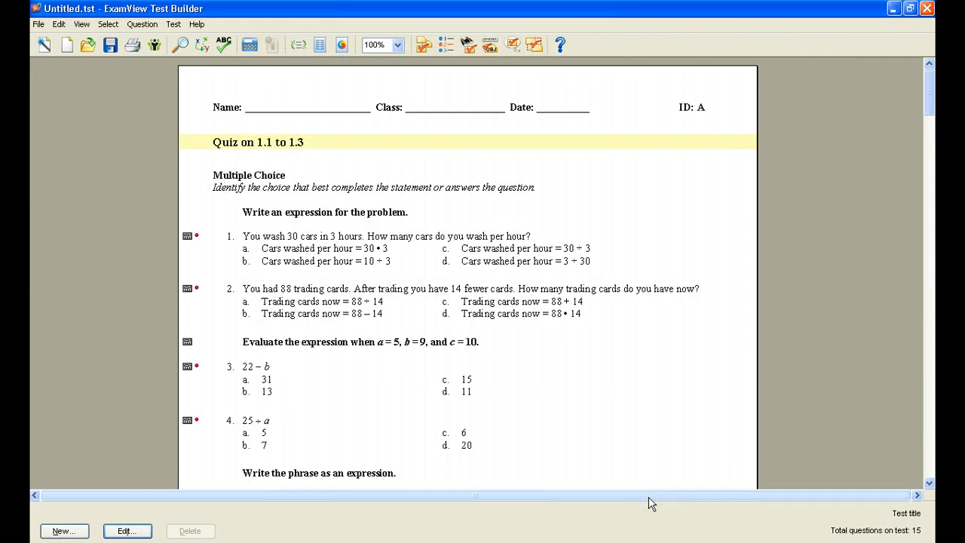
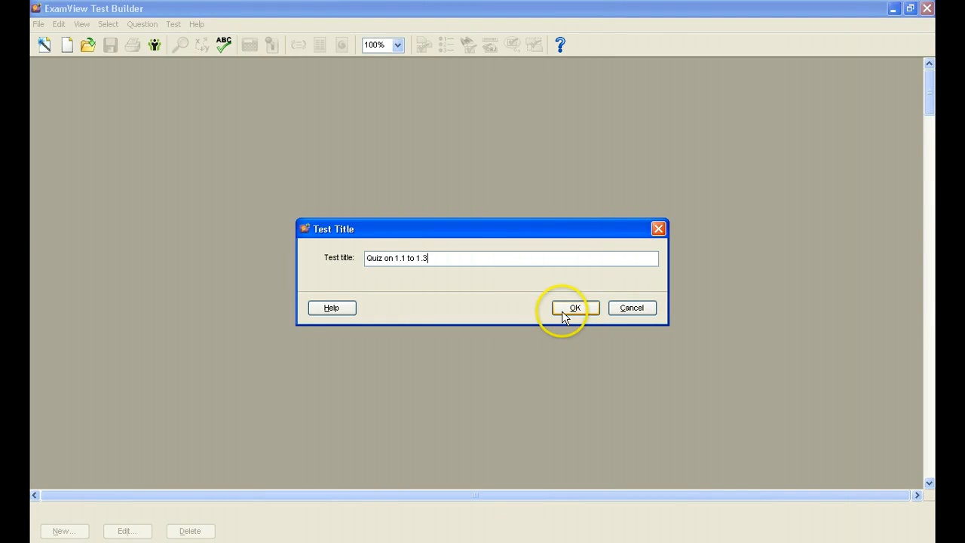
Create another new test titled "Quiz on 1.1 to 1.3".
{"action": "left_click", "coordinate": [567, 309]}
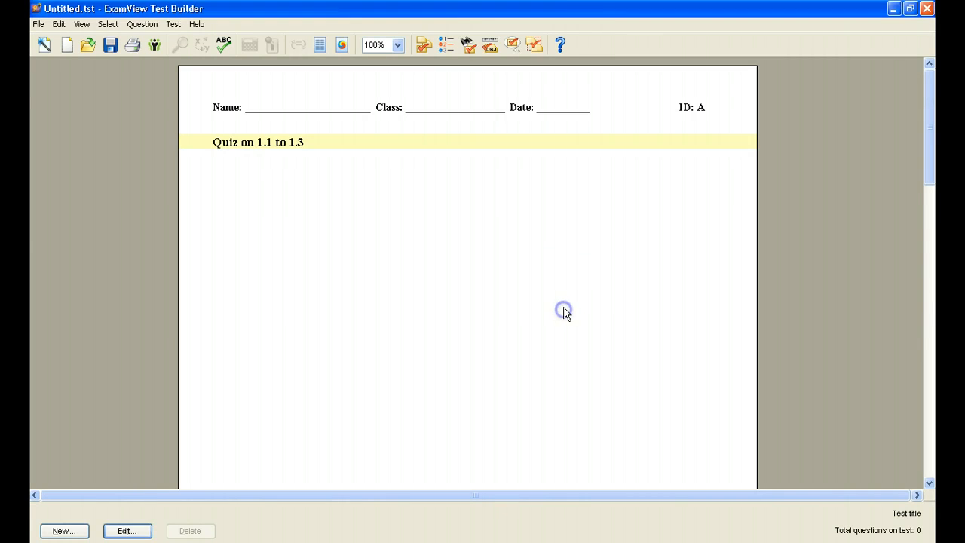
Start selecting questions by standard using the Lesson 1.1, Lesson 1.2 and Lesson 1.3 question banks.
{"action": "left_click", "coordinate": [490, 47]}
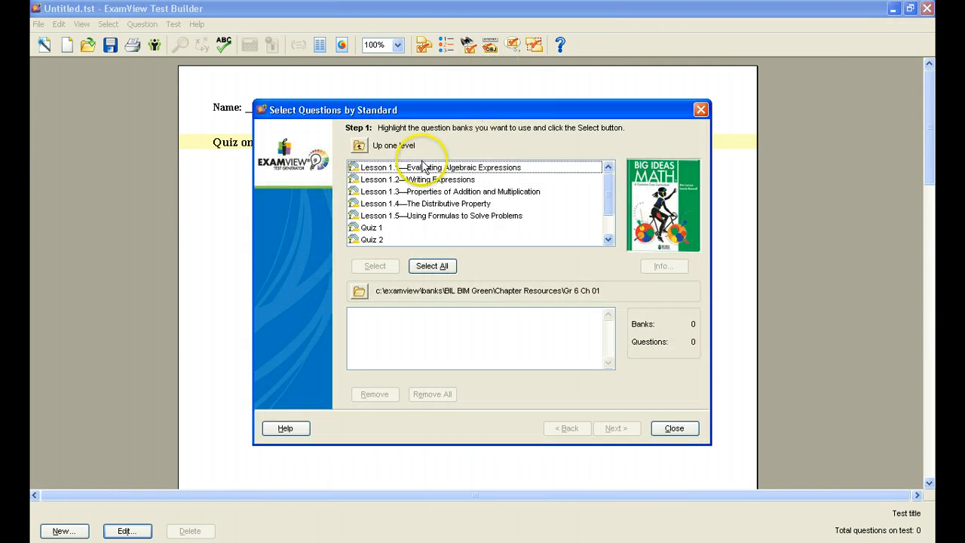
{"action": "left_click", "coordinate": [407, 193]}
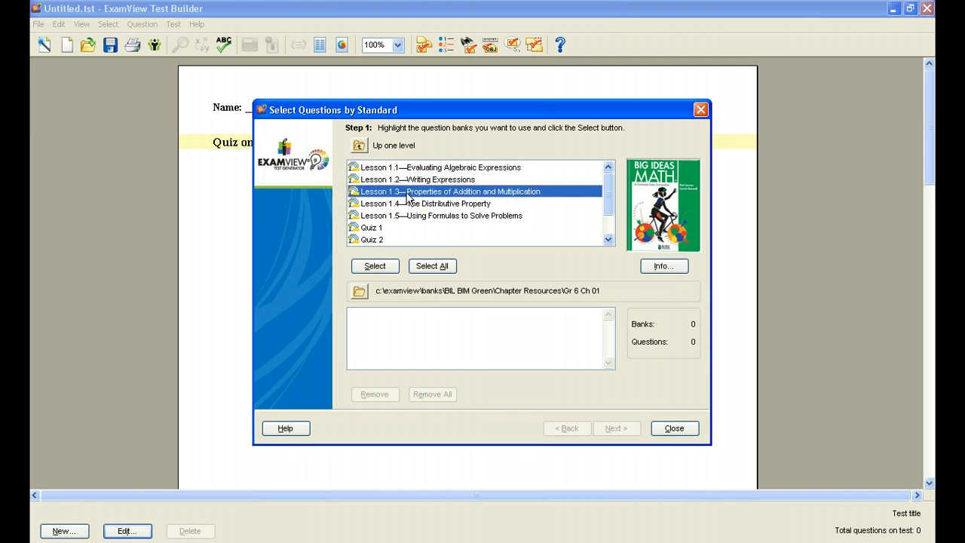
{"action": "left_click", "coordinate": [443, 168], "text": "shift"}
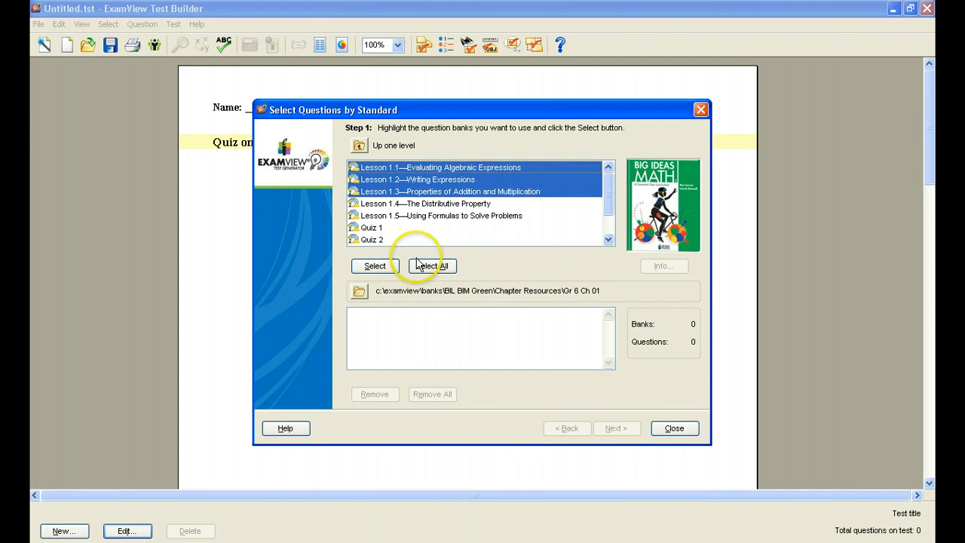
{"action": "left_click", "coordinate": [376, 266]}
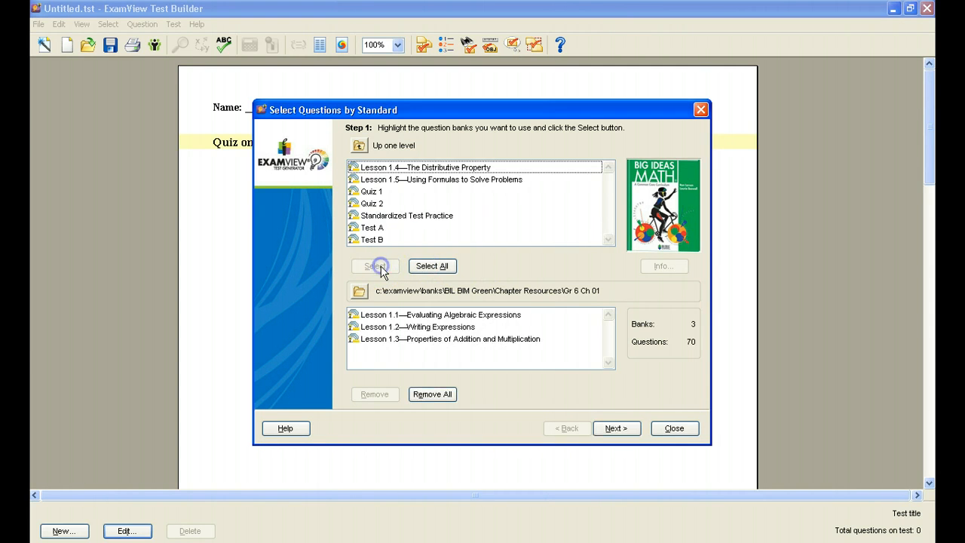
{"action": "left_click", "coordinate": [624, 433]}
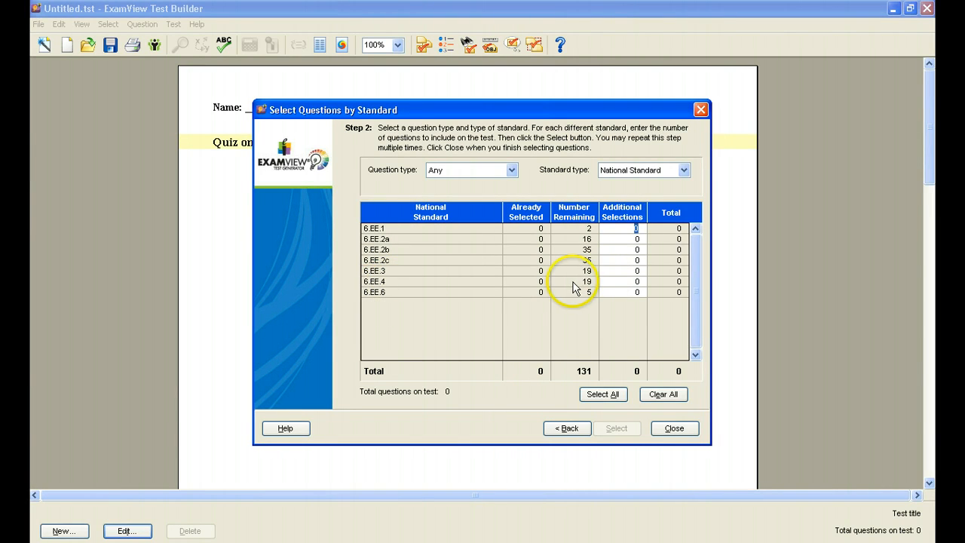
Add 10 questions of any type for national standard 6.EE.4 and look through the questions placed on the test.
{"action": "left_click", "coordinate": [642, 281]}
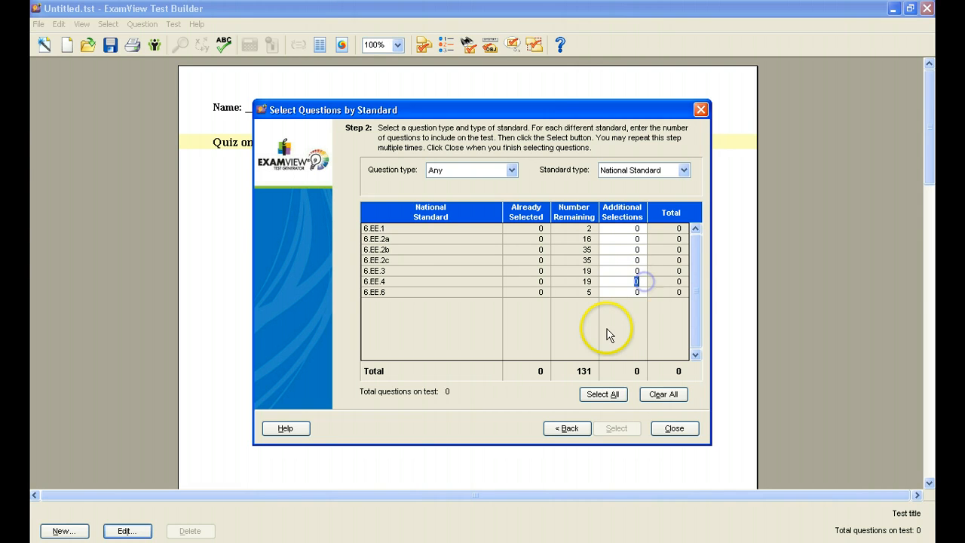
{"action": "type", "text": "10"}
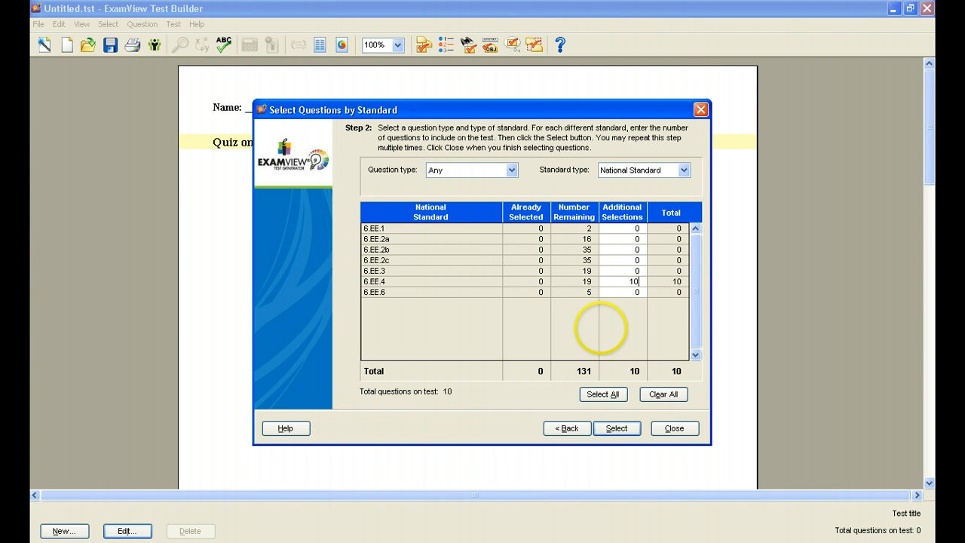
{"action": "left_click", "coordinate": [619, 429]}
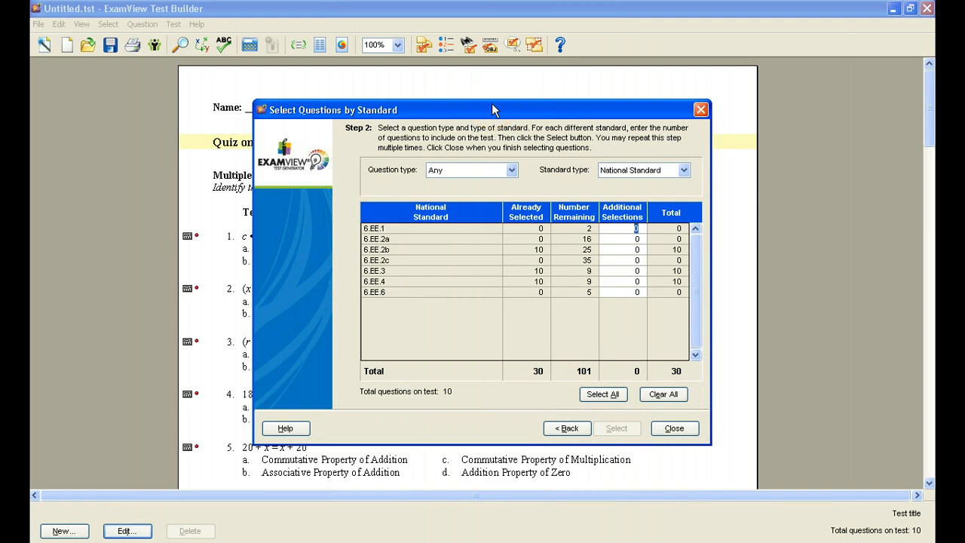
{"action": "left_click_drag", "start_coordinate": [489, 113], "coordinate": [449, 126]}
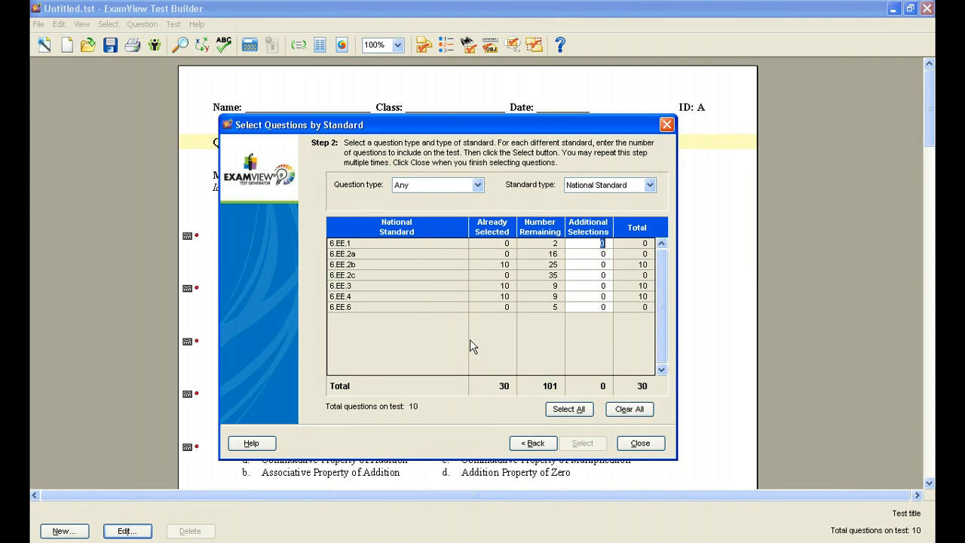
{"action": "left_click", "coordinate": [642, 444]}
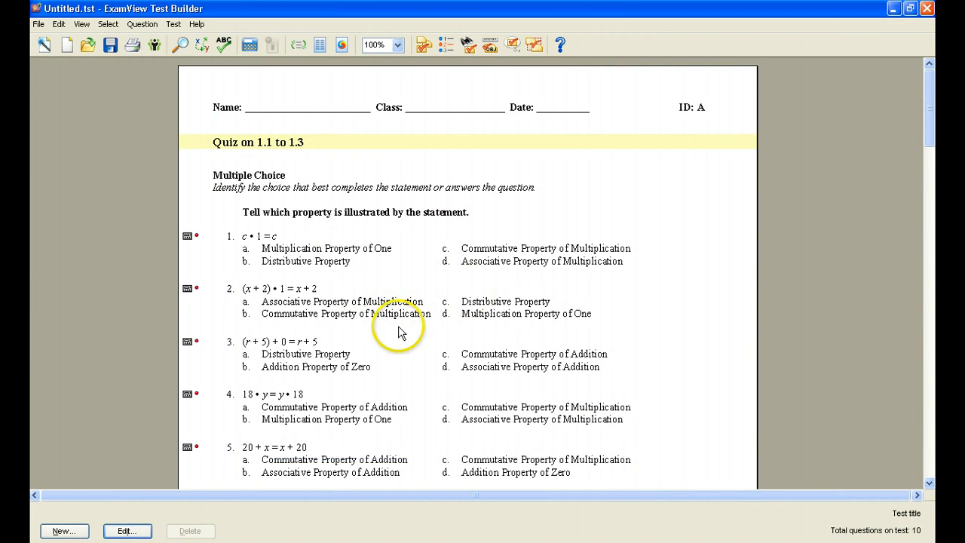
{"action": "scroll", "coordinate": [420, 333], "scroll_direction": "down", "scroll_amount": 5}
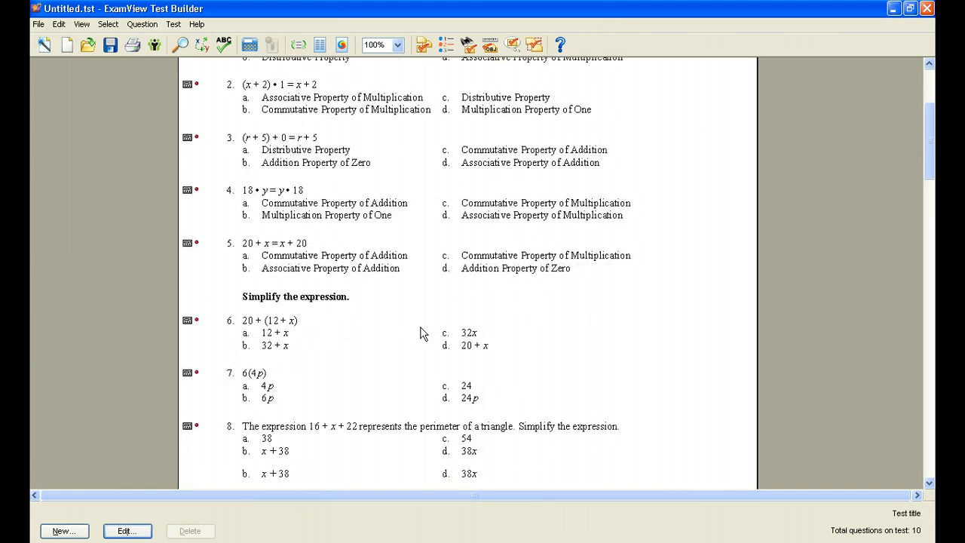
{"action": "scroll", "coordinate": [421, 334], "scroll_direction": "down", "scroll_amount": 10}
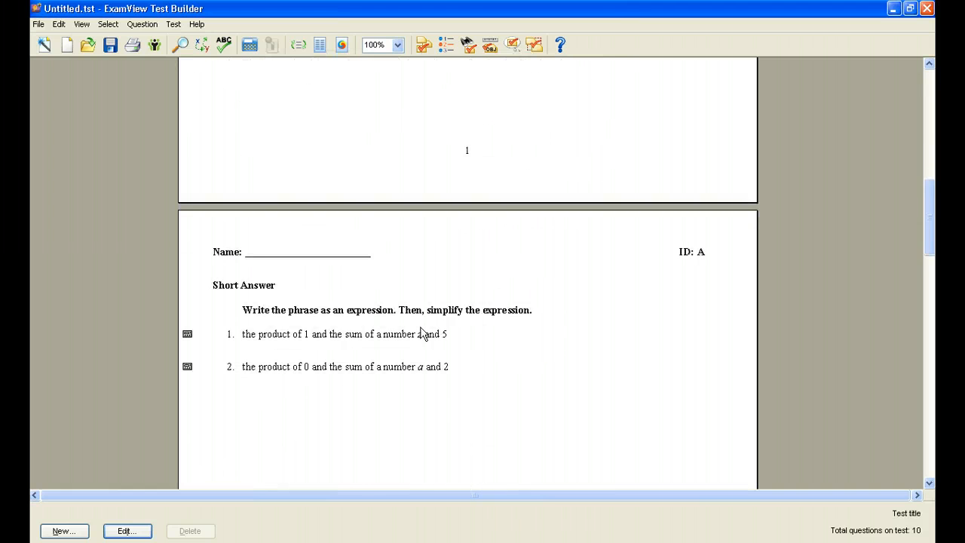
{"action": "scroll", "coordinate": [431, 331], "scroll_direction": "down", "scroll_amount": 3}
{"action": "scroll", "coordinate": [437, 323], "scroll_direction": "up", "scroll_amount": 9}
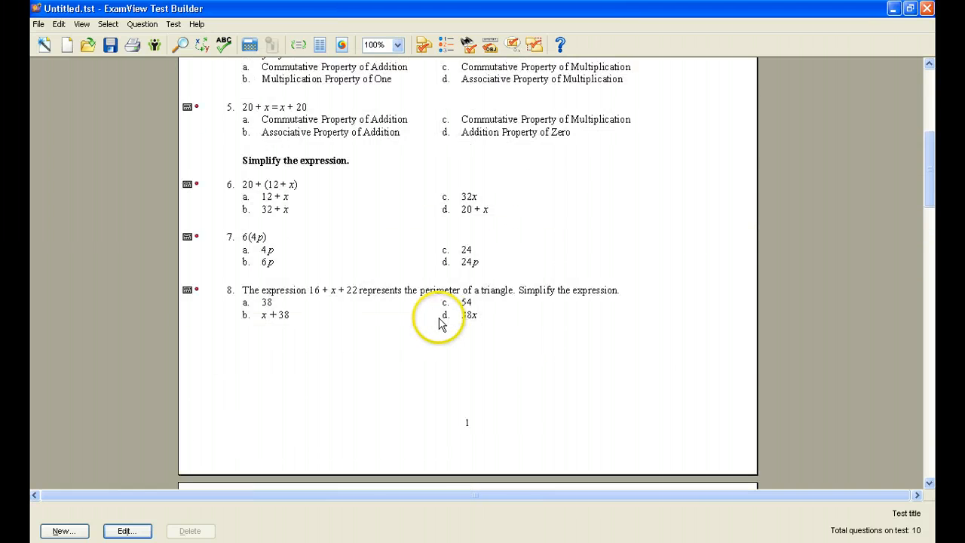
{"action": "scroll", "coordinate": [437, 321], "scroll_direction": "up", "scroll_amount": 8}
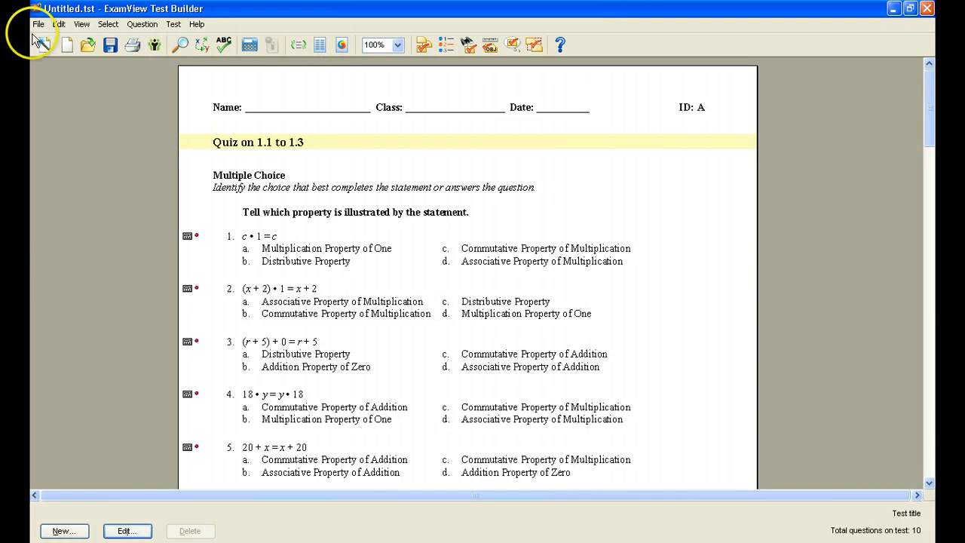
Create a new test titled "Quiz 1.1 to 1.3".
{"action": "left_click", "coordinate": [38, 23]}
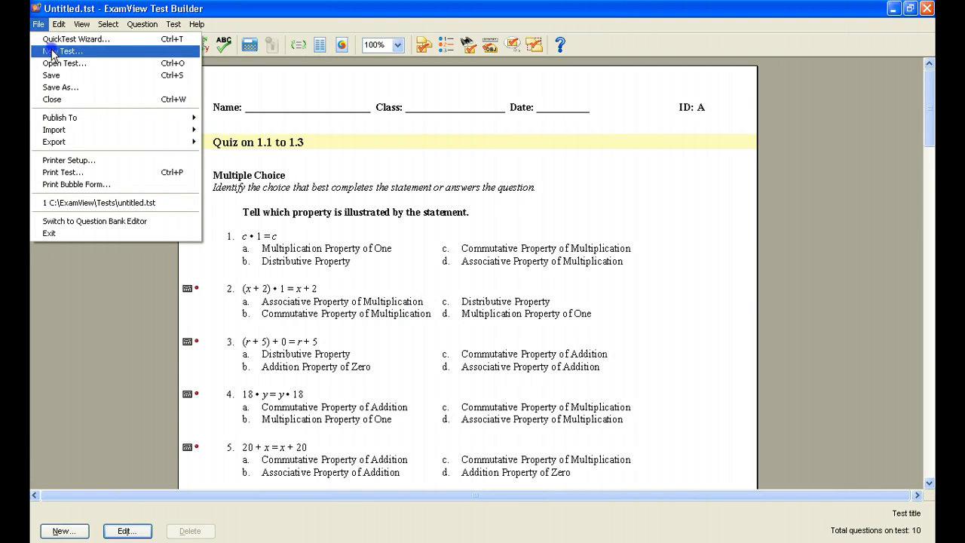
{"action": "left_click", "coordinate": [51, 51]}
{"action": "left_click", "coordinate": [483, 320]}
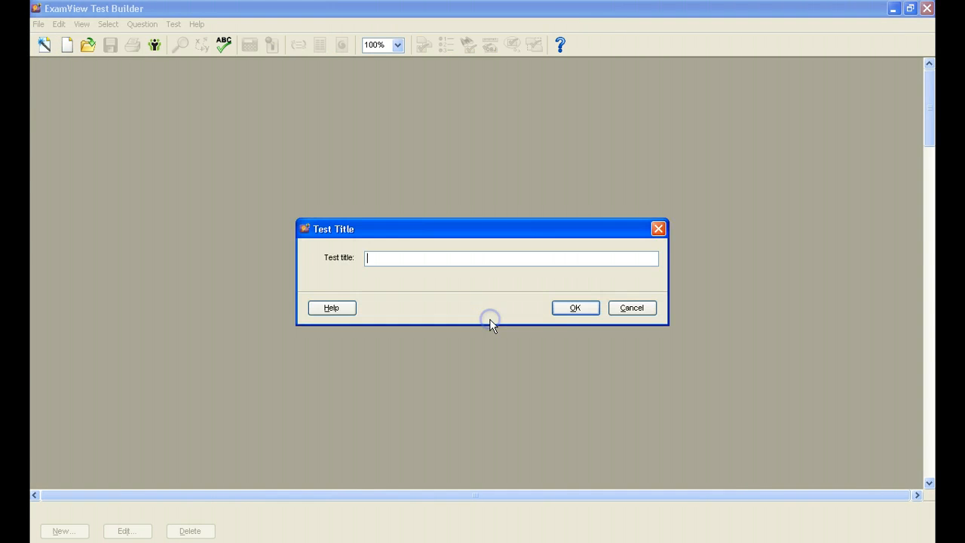
{"action": "type", "text": "Quiz 1.1 to 1.3"}
{"action": "left_click", "coordinate": [568, 308]}
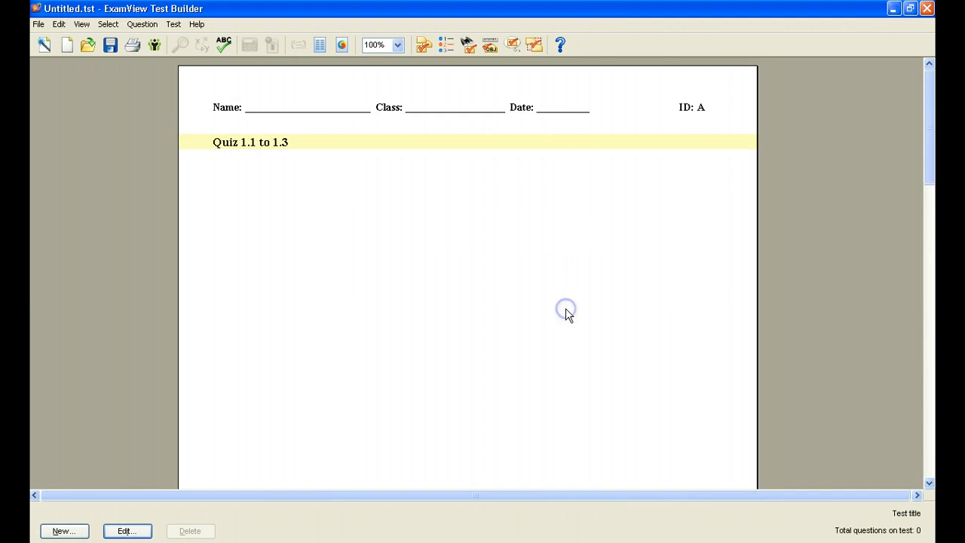
Start selecting questions by criteria using the Lesson 1.1, Lesson 1.2 and Lesson 1.3 question banks.
{"action": "left_click", "coordinate": [513, 45]}
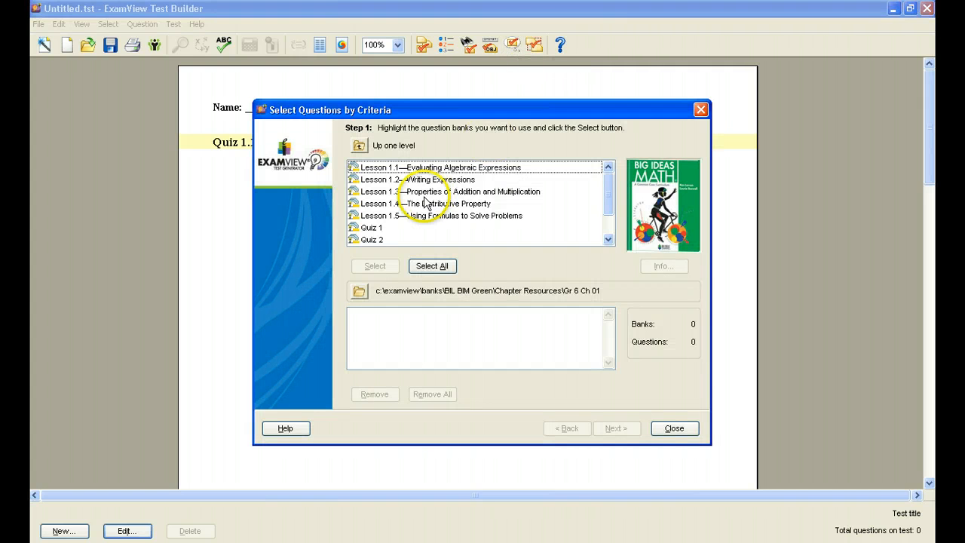
{"action": "left_click", "coordinate": [437, 167]}
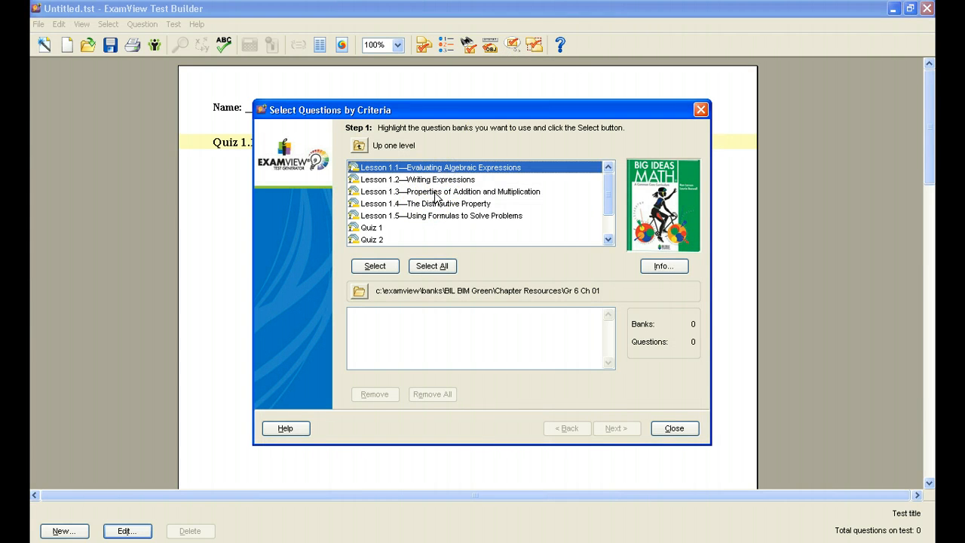
{"action": "left_click", "coordinate": [435, 193], "text": "shift"}
{"action": "left_click", "coordinate": [375, 266]}
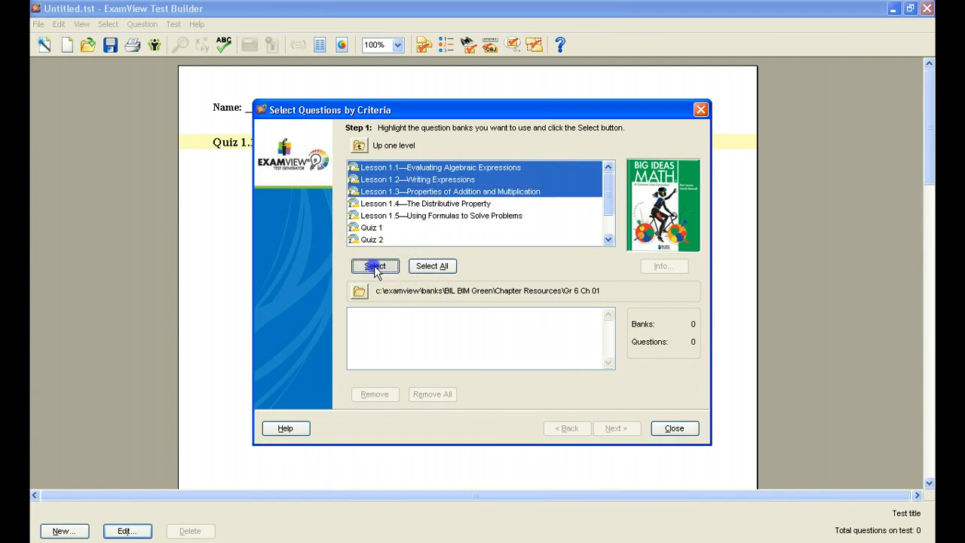
{"action": "left_click", "coordinate": [616, 428]}
{"action": "left_click", "coordinate": [414, 408]}
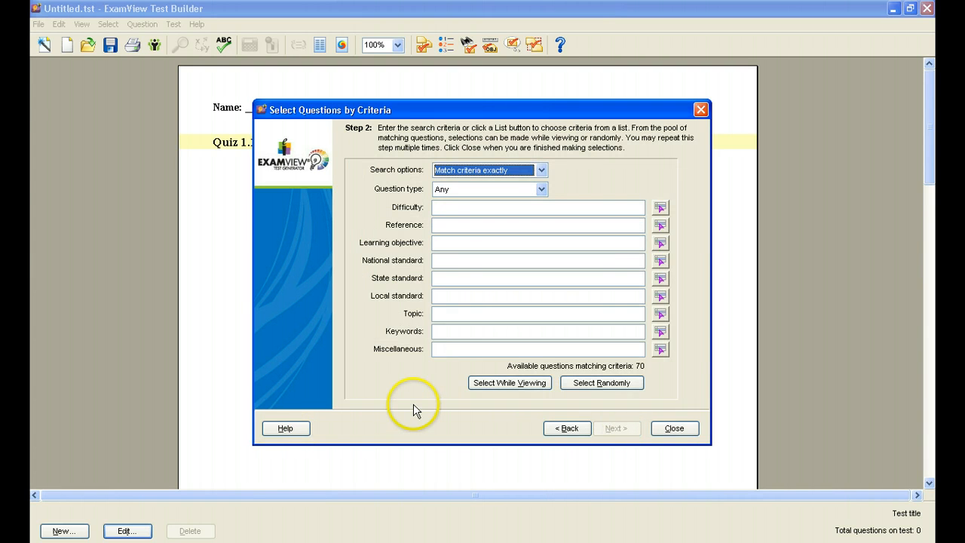
Examine the available choices for question type, difficulty, national standard and keywords without applying any of them.
{"action": "left_click", "coordinate": [541, 190]}
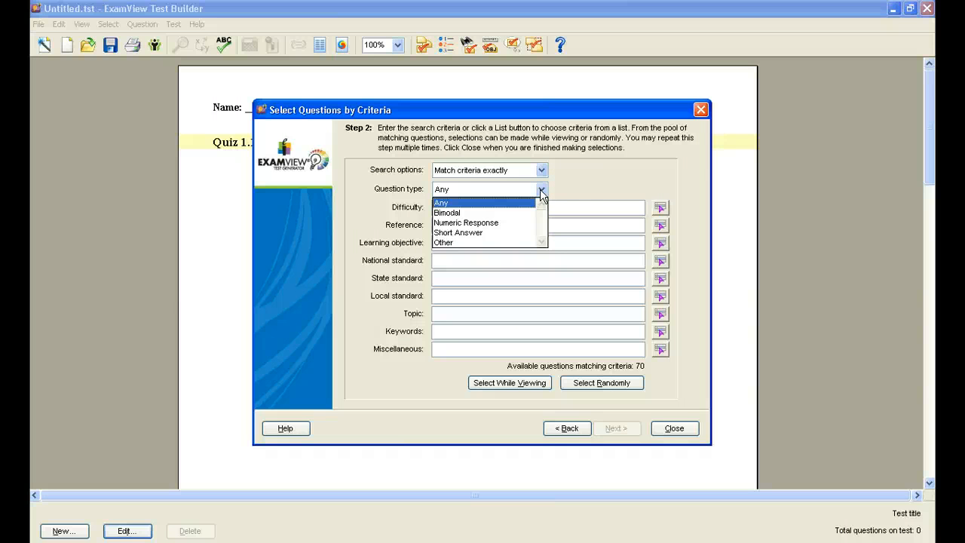
{"action": "left_click", "coordinate": [560, 176]}
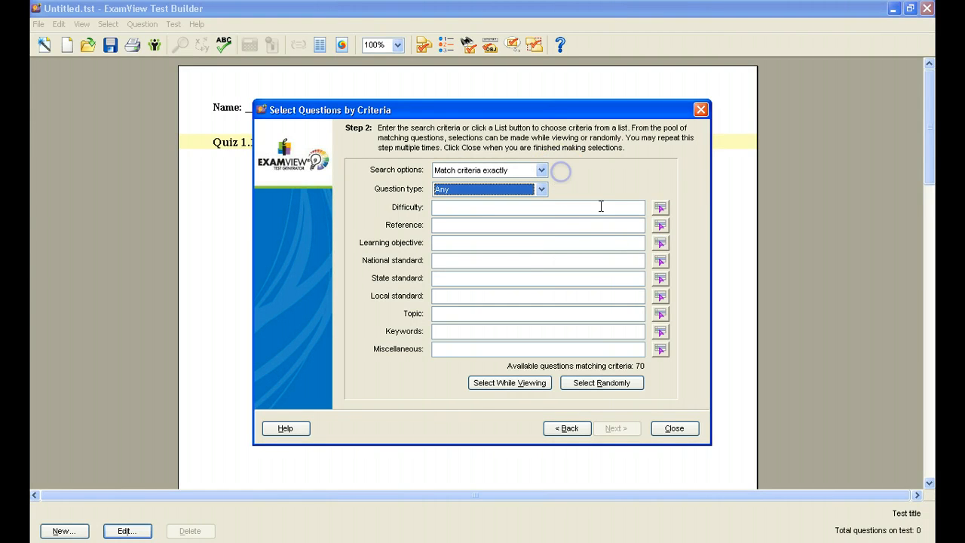
{"action": "left_click", "coordinate": [662, 209]}
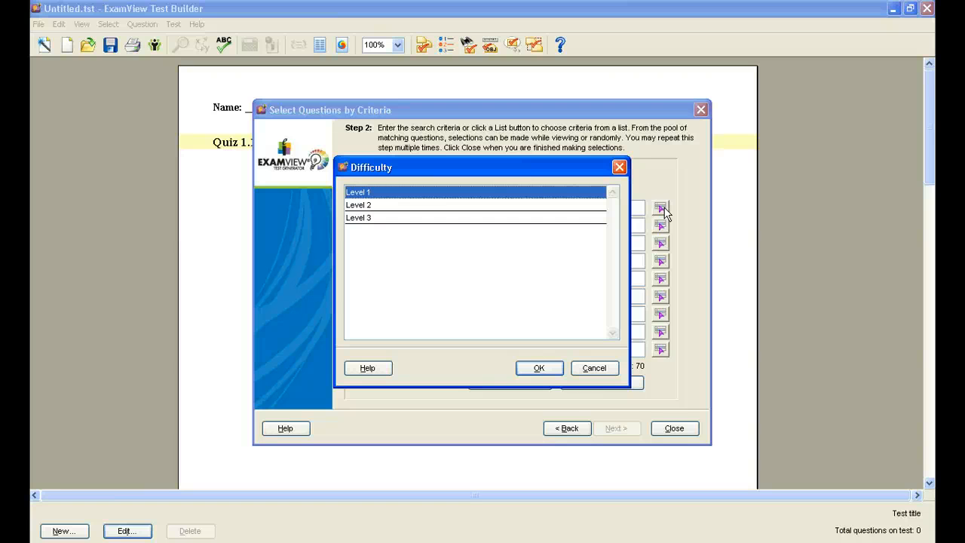
{"action": "left_click", "coordinate": [594, 370]}
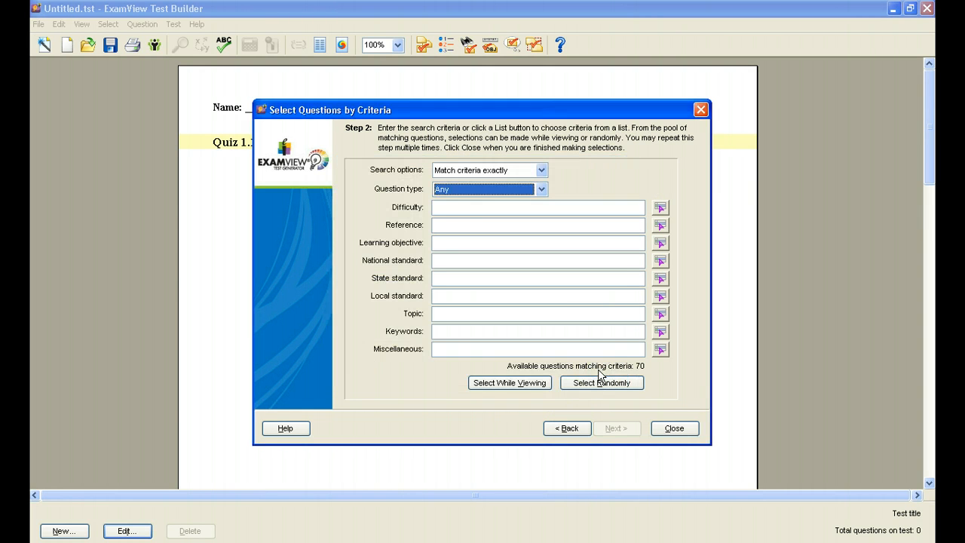
{"action": "left_click", "coordinate": [660, 261]}
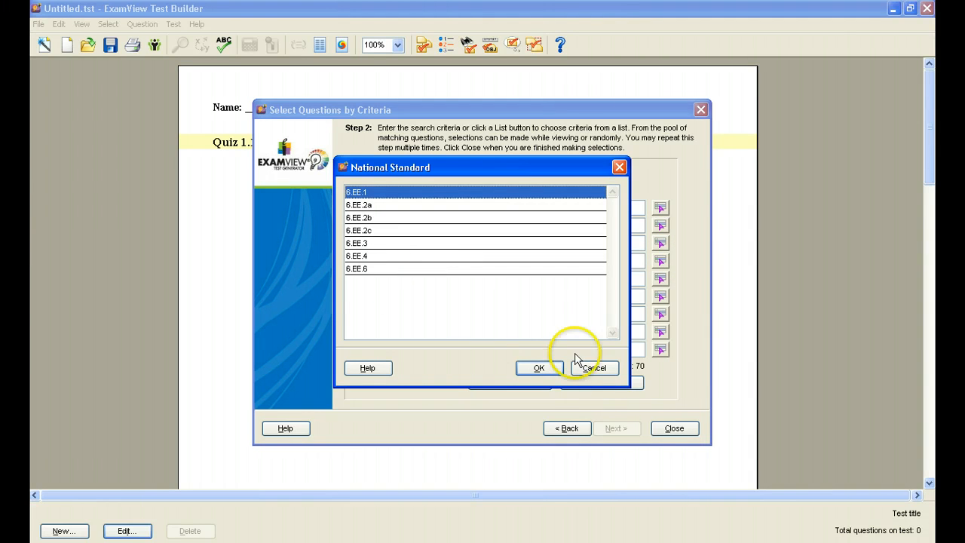
{"action": "left_click", "coordinate": [608, 374]}
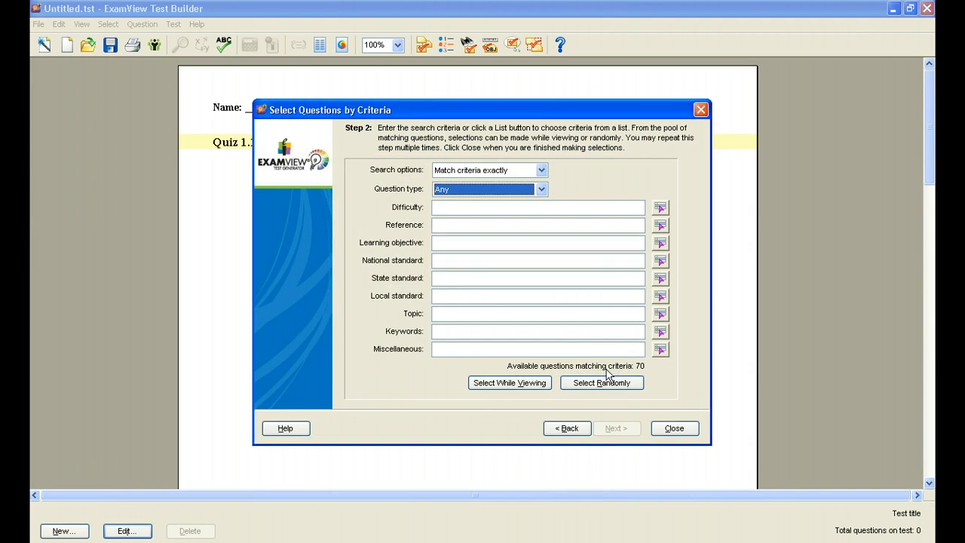
{"action": "left_click", "coordinate": [661, 332]}
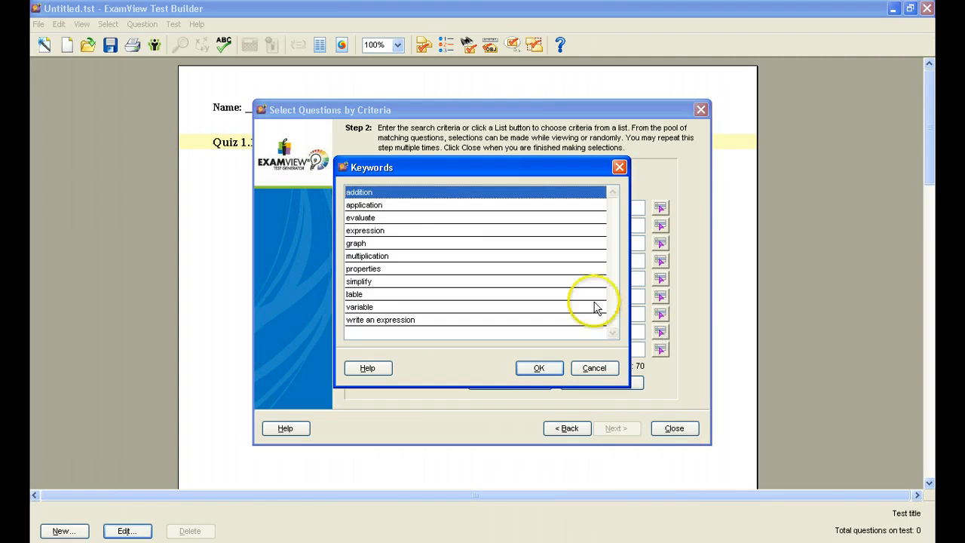
{"action": "left_click", "coordinate": [368, 220]}
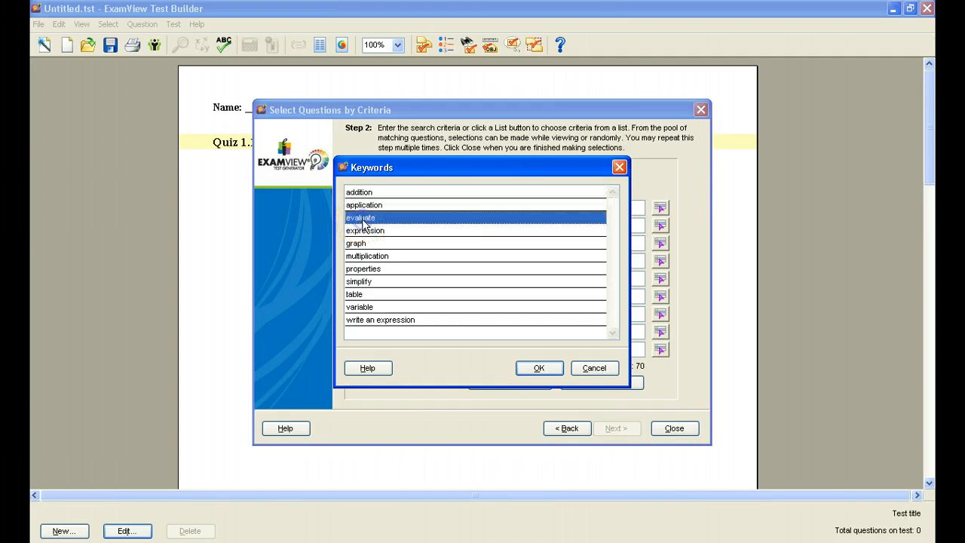
{"action": "left_click", "coordinate": [602, 369]}
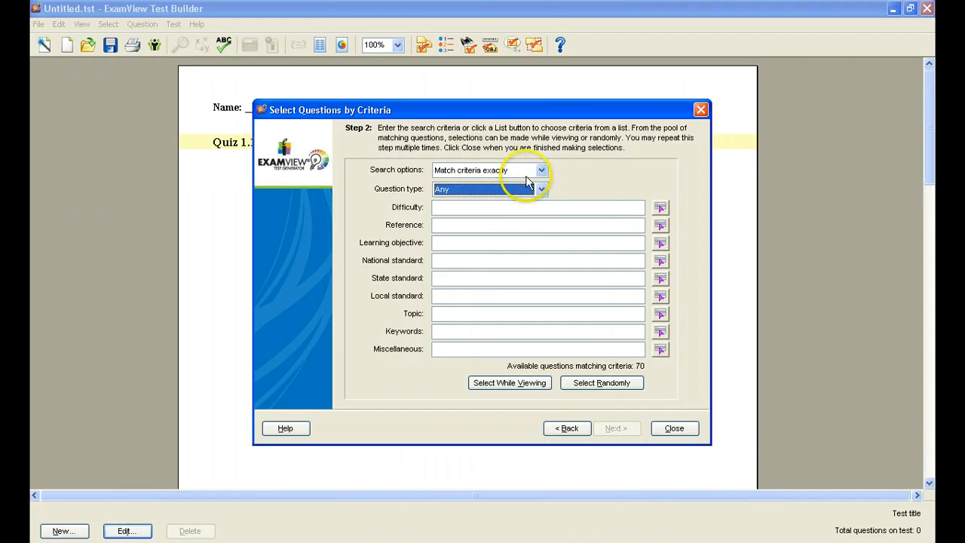
Restrict the search criteria to Bimodal questions that match national standard 6.EE.2b.
{"action": "left_click", "coordinate": [541, 189]}
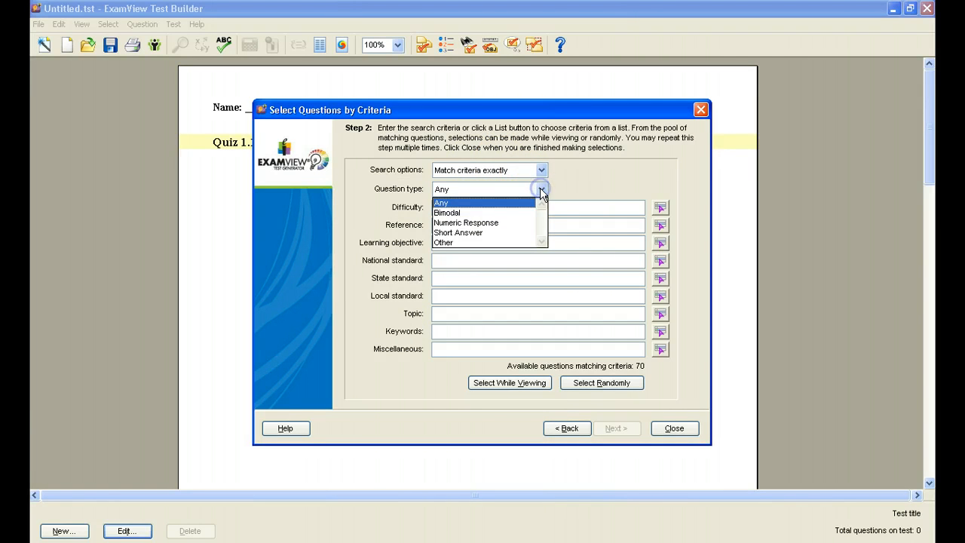
{"action": "left_click", "coordinate": [473, 212]}
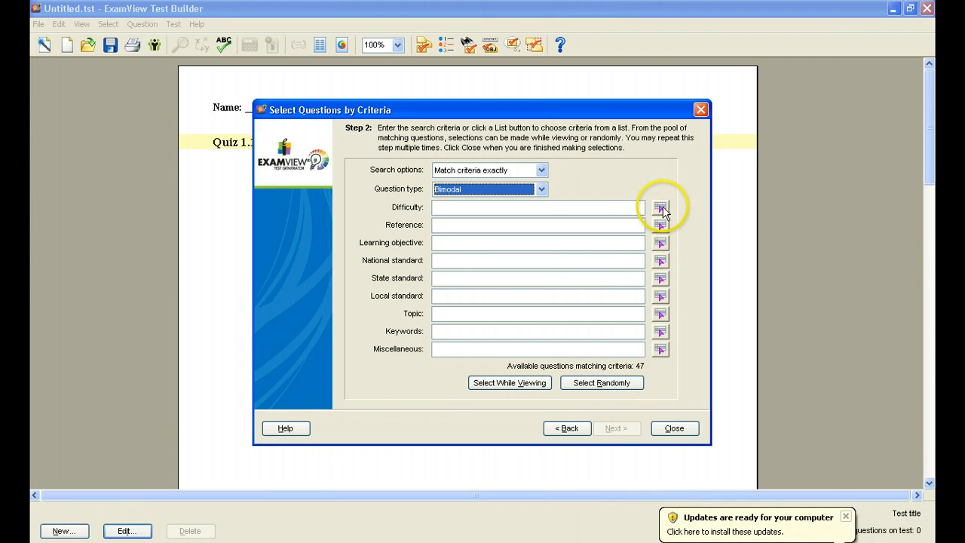
{"action": "left_click", "coordinate": [661, 260]}
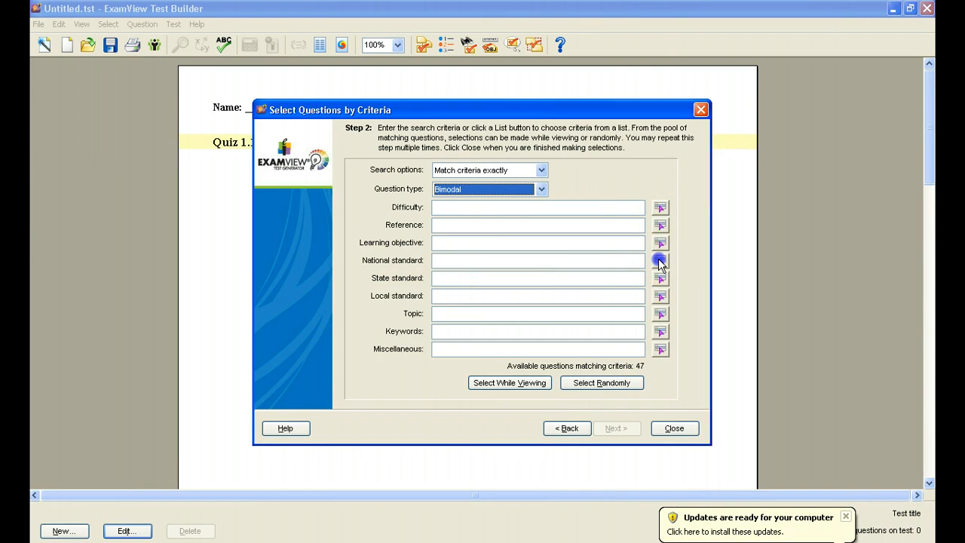
{"action": "left_click", "coordinate": [387, 218]}
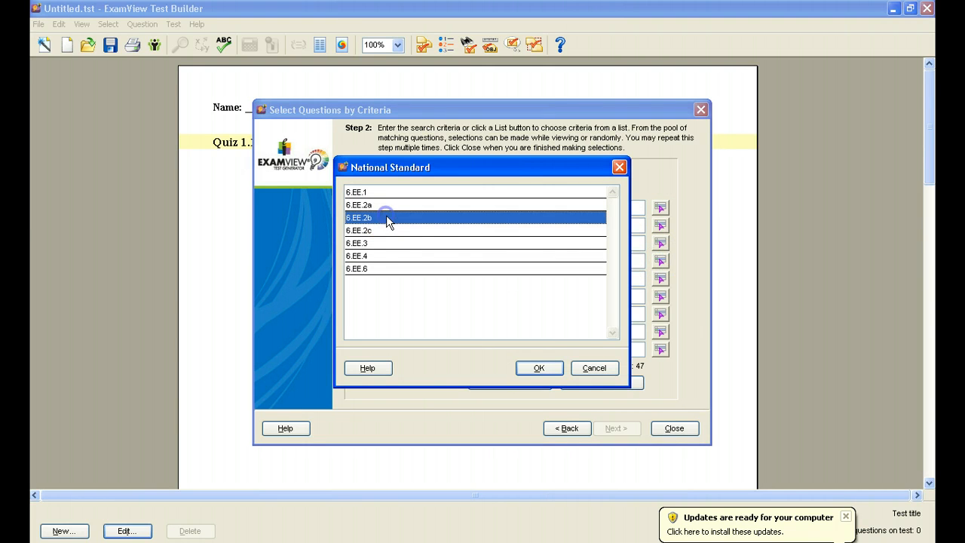
{"action": "left_click", "coordinate": [539, 368]}
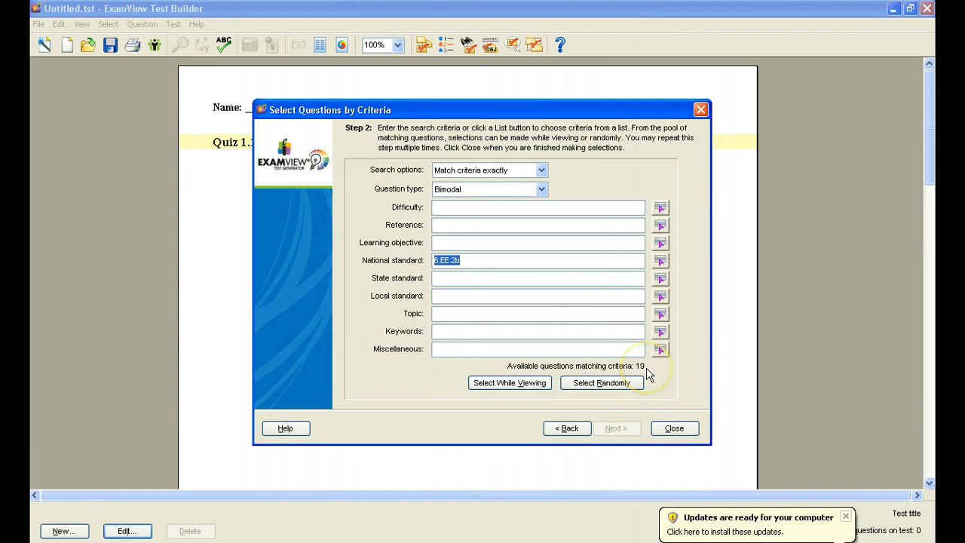
Try narrowing the criteria search with the keyword "evaluate", clear the keyword, and leave the search without selecting any questions.
{"action": "left_click", "coordinate": [660, 331]}
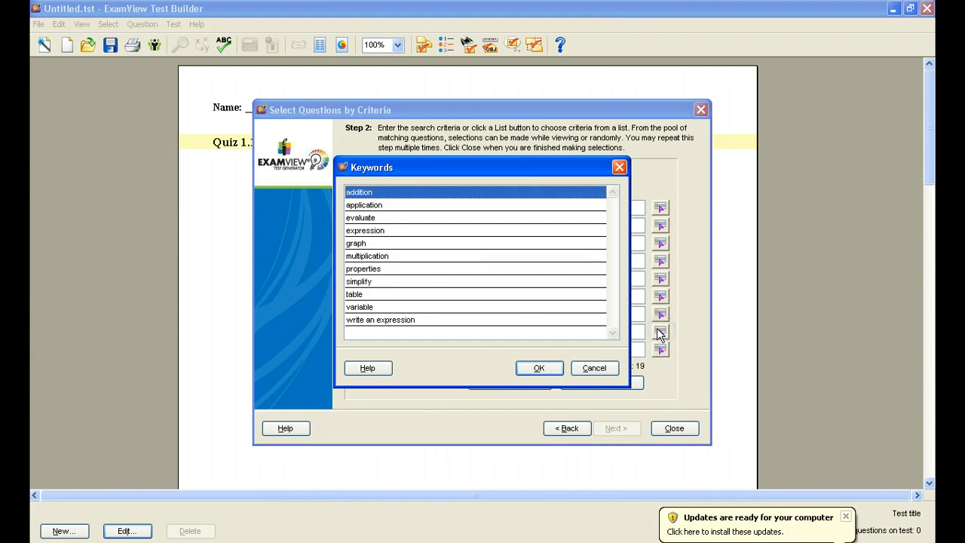
{"action": "left_click", "coordinate": [393, 217]}
{"action": "left_click", "coordinate": [539, 368]}
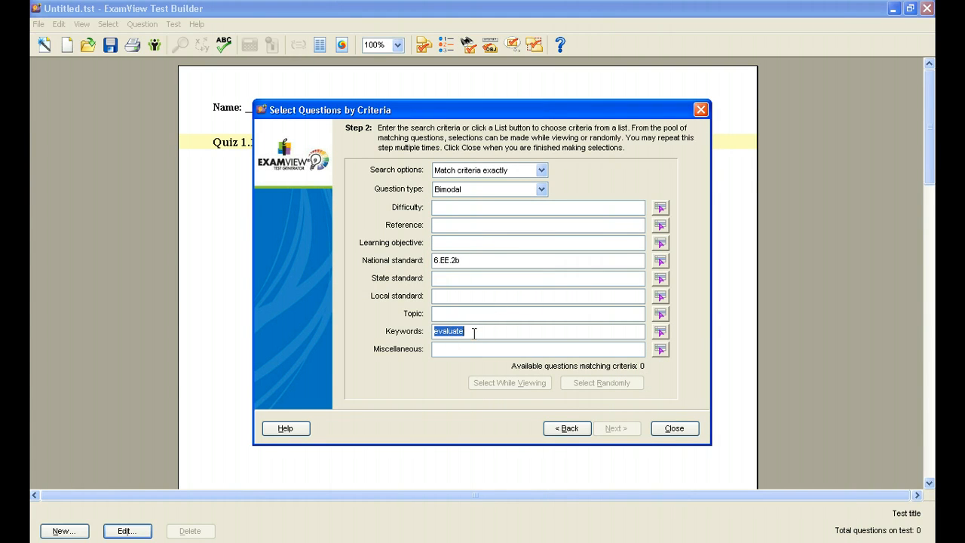
{"action": "key", "text": "Delete"}
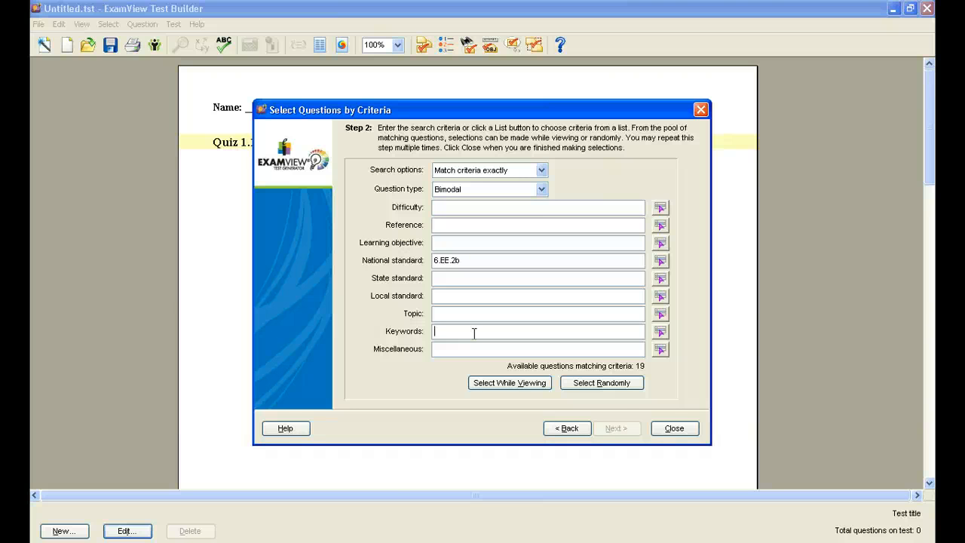
{"action": "left_click", "coordinate": [674, 427]}
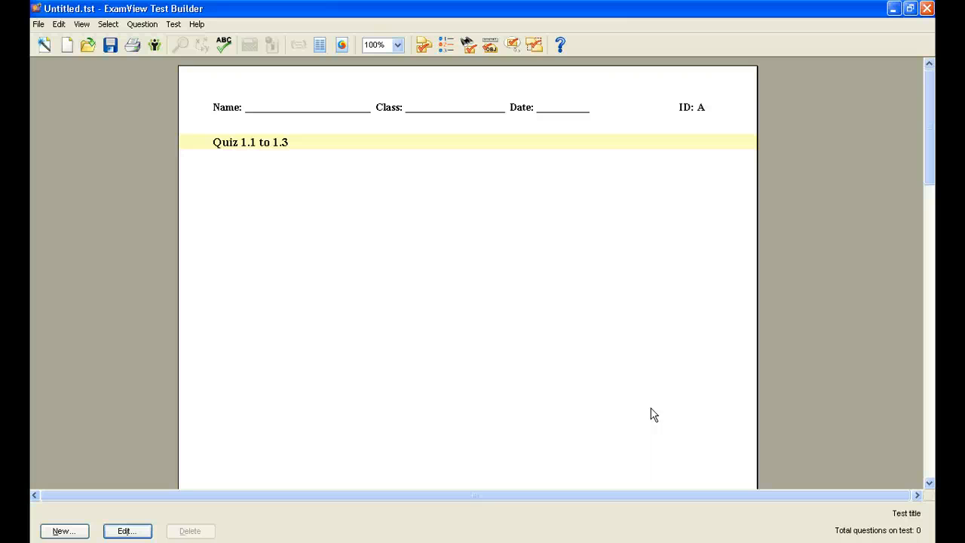
Add all questions from the Lesson 1.1, Lesson 1.2 and Lesson 1.3 banks to the quiz.
{"action": "left_click", "coordinate": [534, 47]}
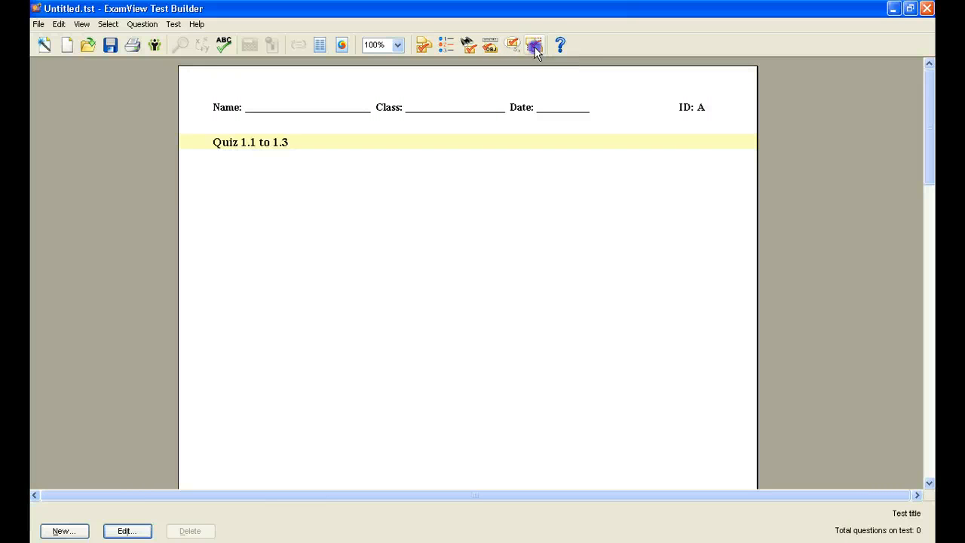
{"action": "left_click", "coordinate": [617, 426]}
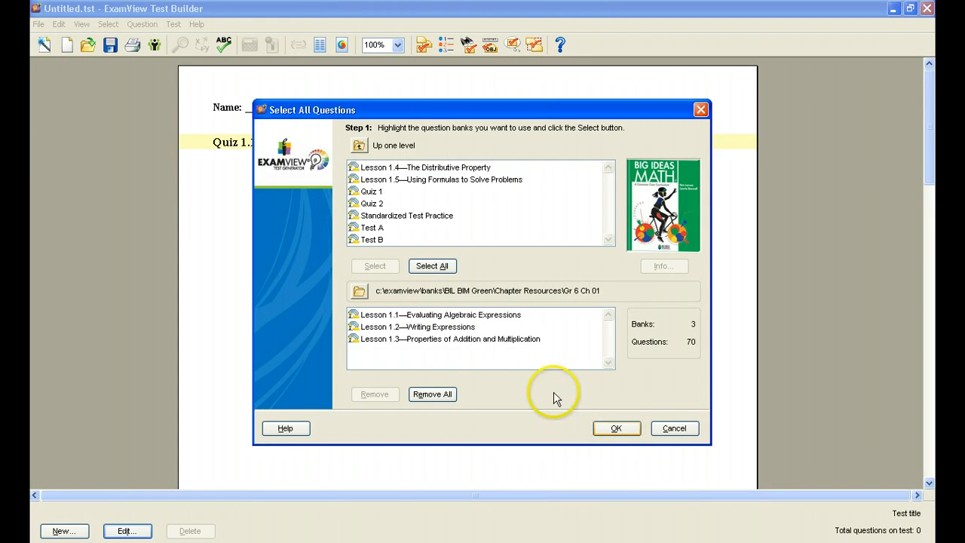
{"action": "left_click", "coordinate": [632, 430]}
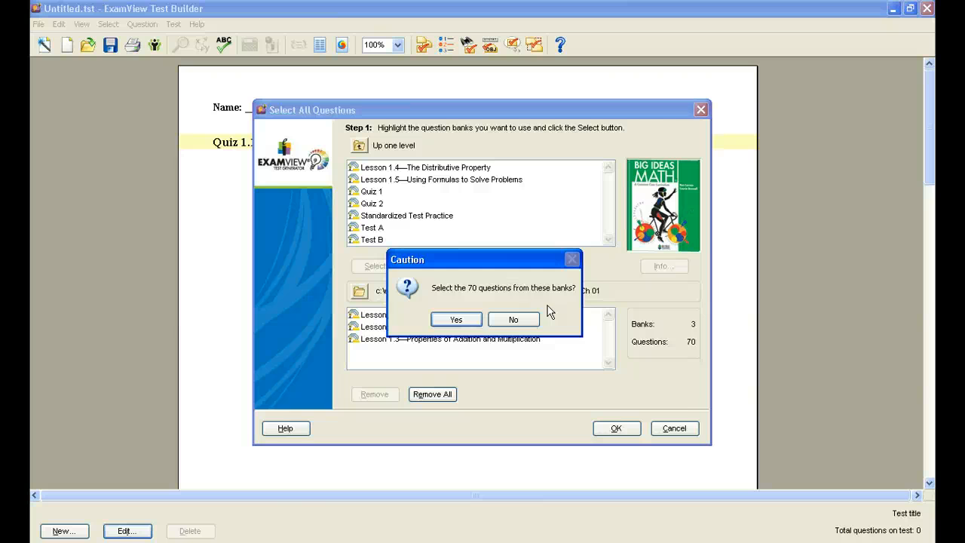
{"action": "left_click", "coordinate": [453, 320]}
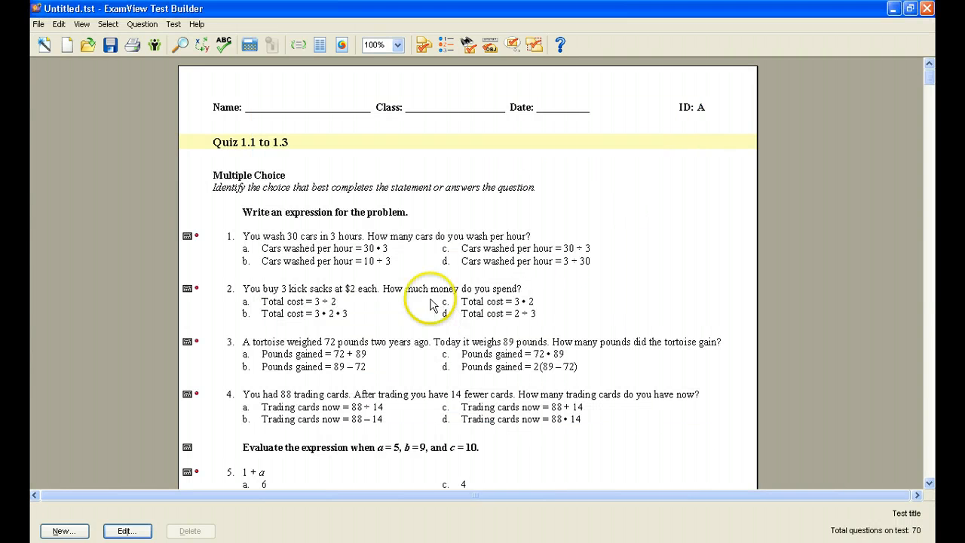